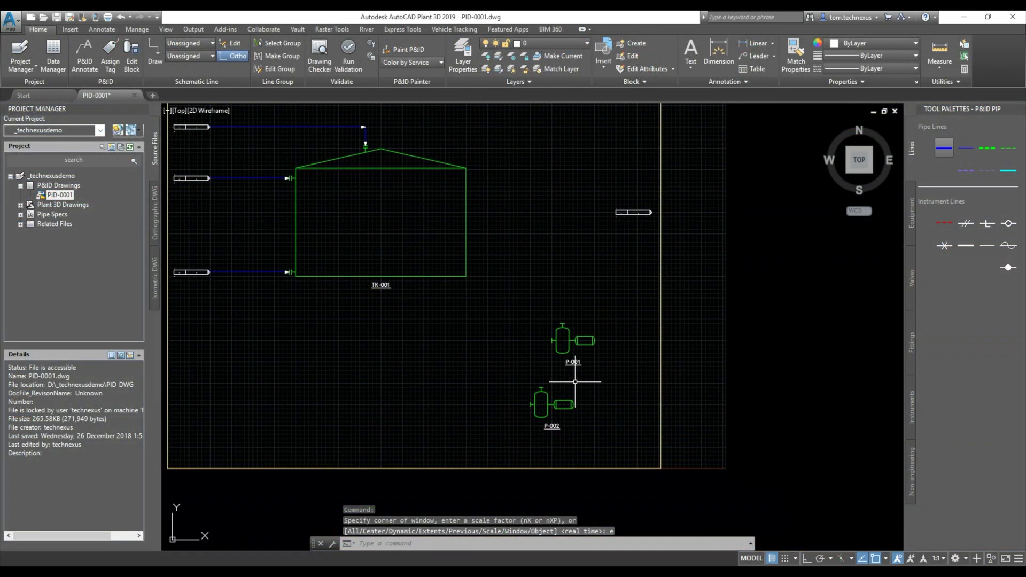
pyautogui.scroll(4, 586, 348)
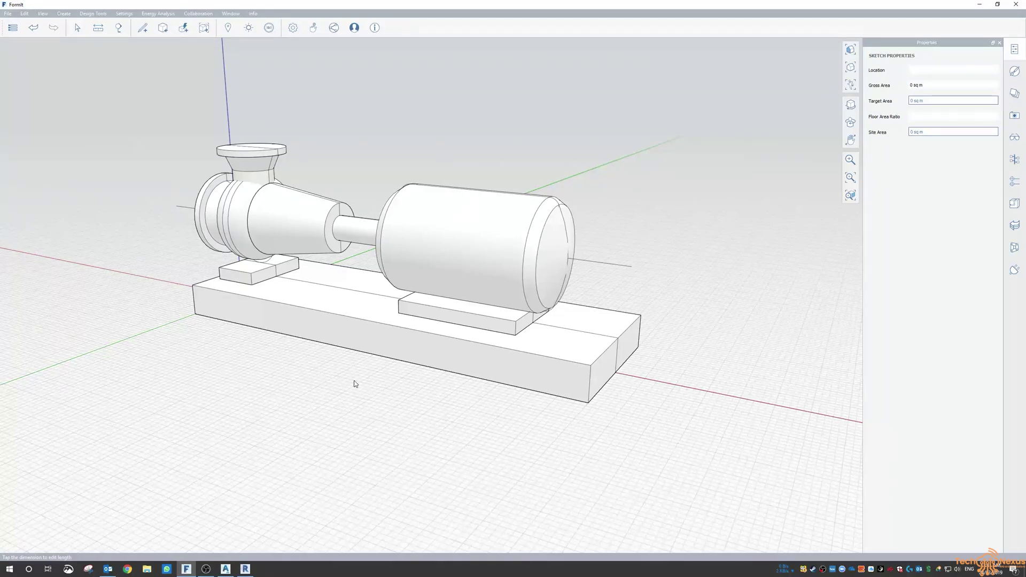
# Step: Inspect the pump model's casing, nozzles, shaft, motor and base plate at different distances
pyautogui.moveTo(293, 348); pyautogui.dragTo(314, 356, button='middle')
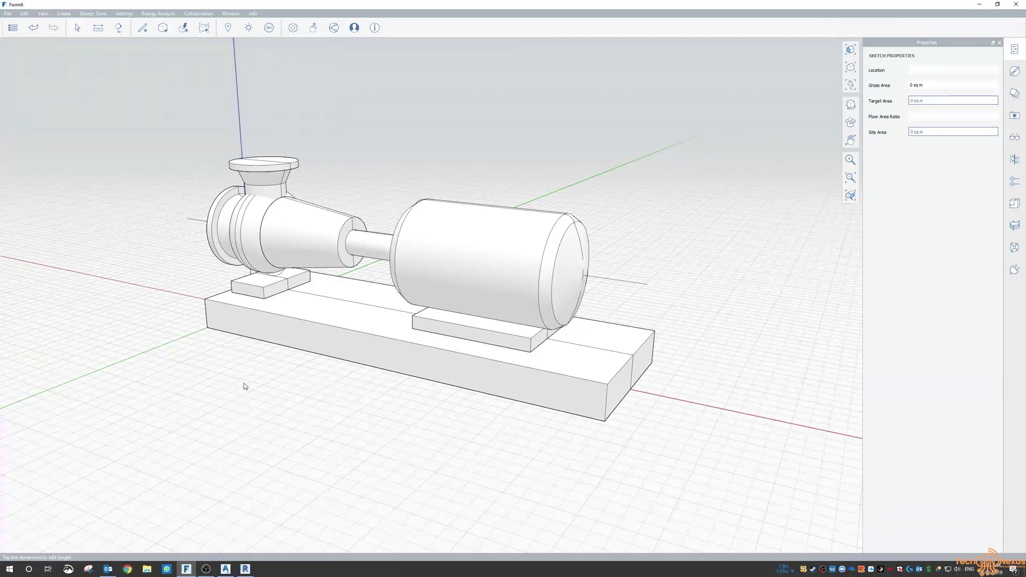
pyautogui.moveTo(245, 389); pyautogui.dragTo(264, 421, button='middle')
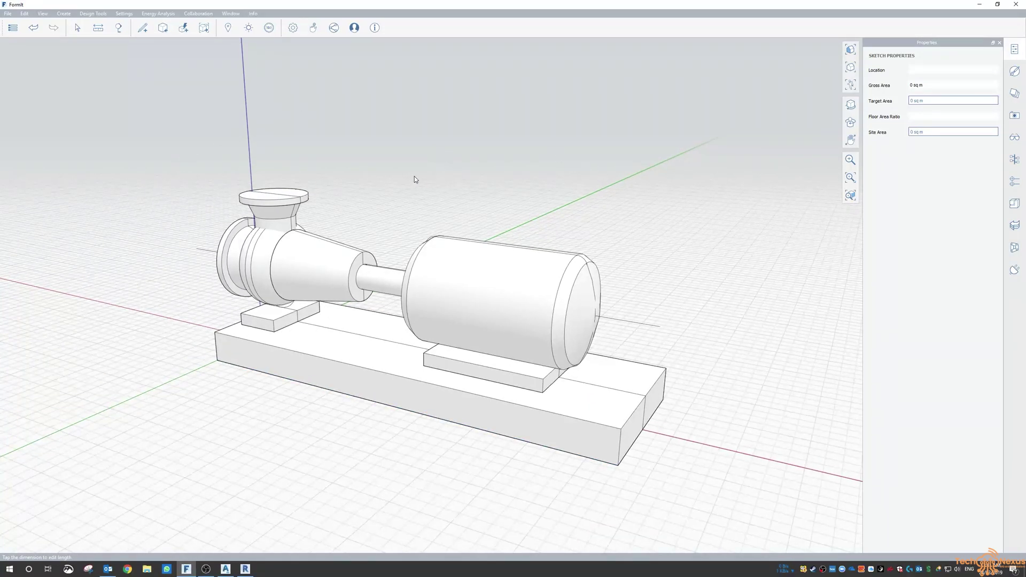
pyautogui.moveTo(415, 175); pyautogui.dragTo(435, 195, button='middle')
pyautogui.scroll(-2, 418, 205)
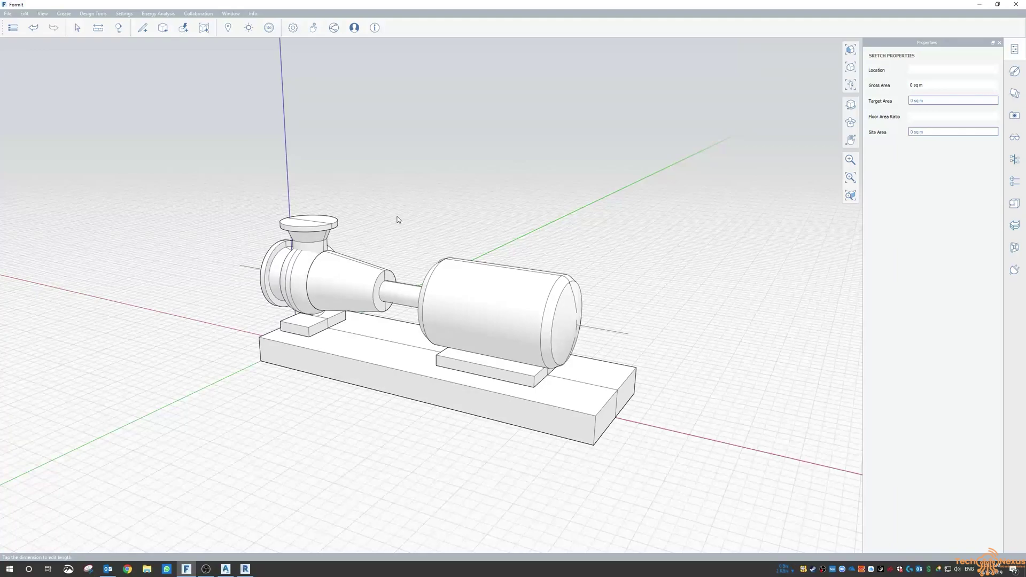
pyautogui.moveTo(382, 217); pyautogui.dragTo(401, 201, button='middle')
pyautogui.click(325, 262)
pyautogui.click(383, 183)
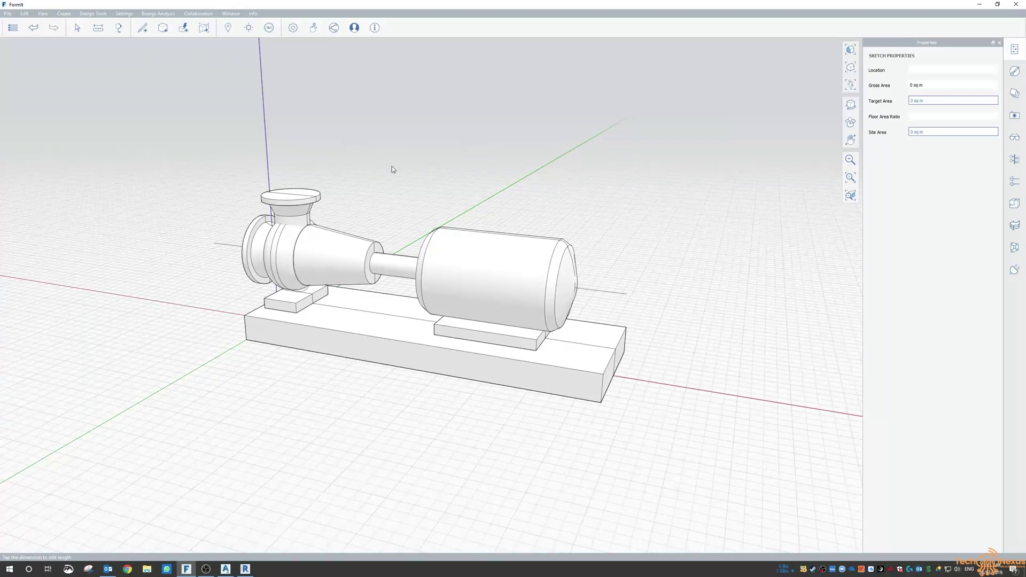
pyautogui.moveTo(413, 164); pyautogui.dragTo(412, 200, button='middle')
pyautogui.scroll(3, 413, 199)
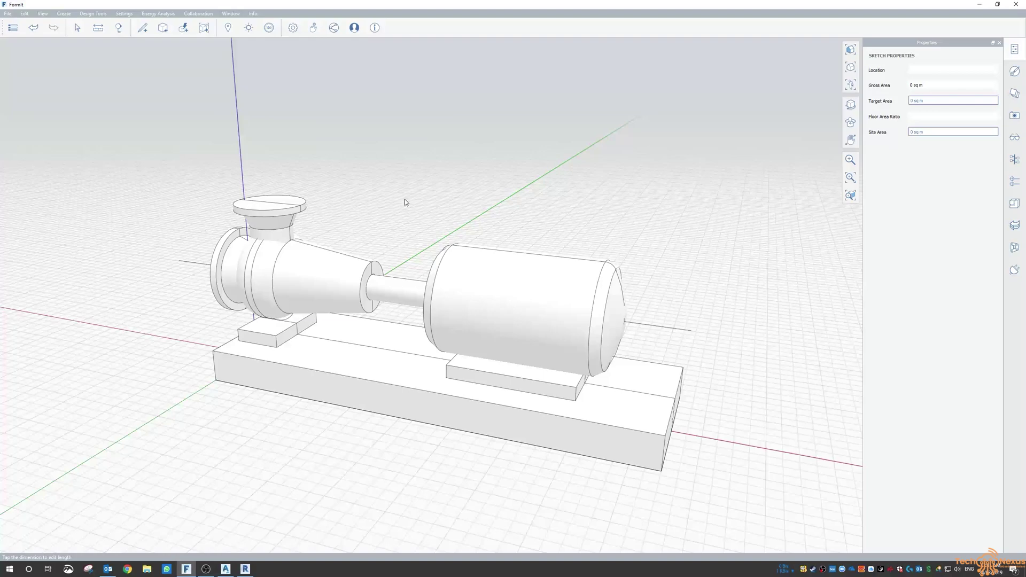
pyautogui.scroll(2, 401, 206)
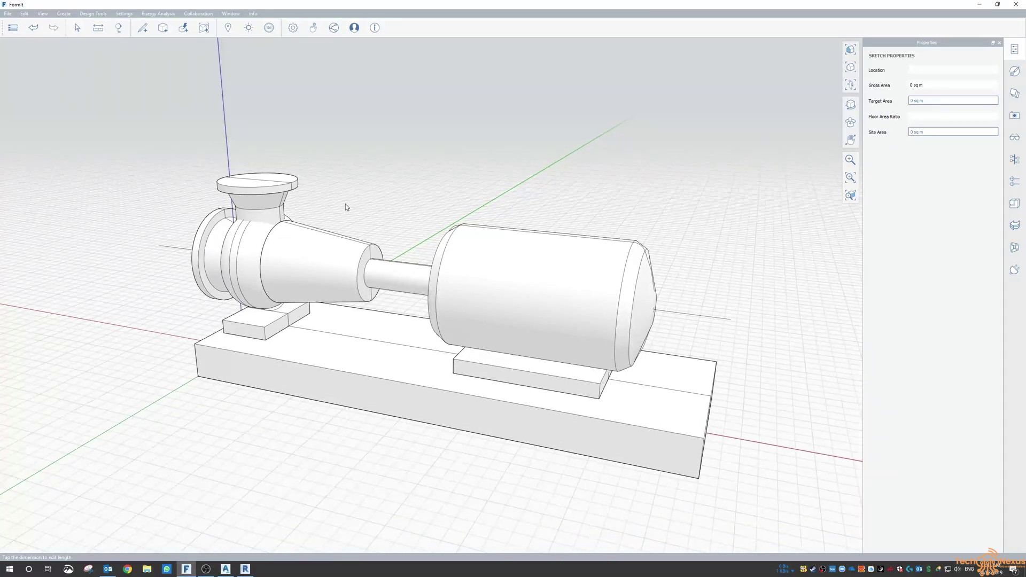
pyautogui.click(336, 248)
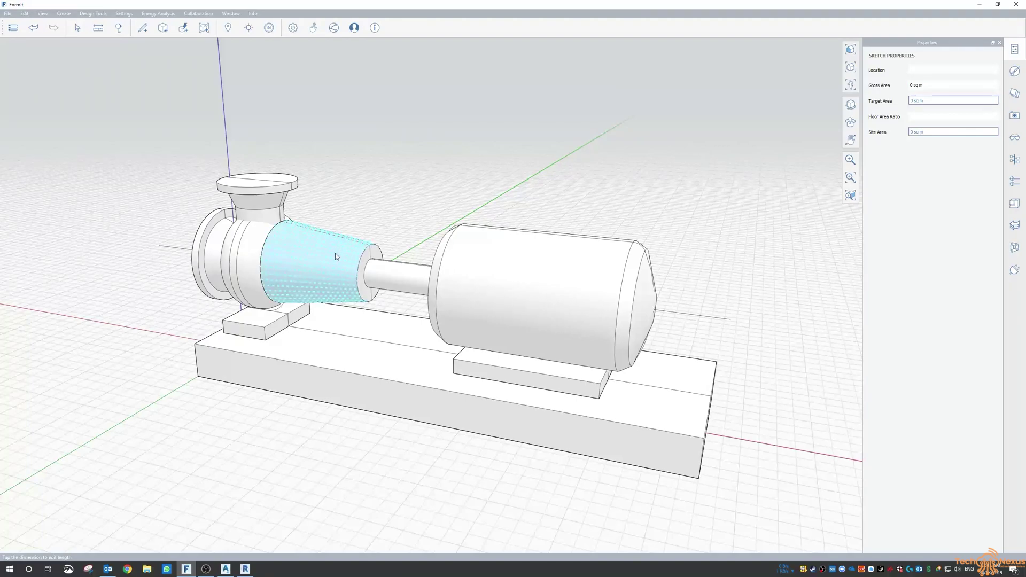
pyautogui.press('Escape')
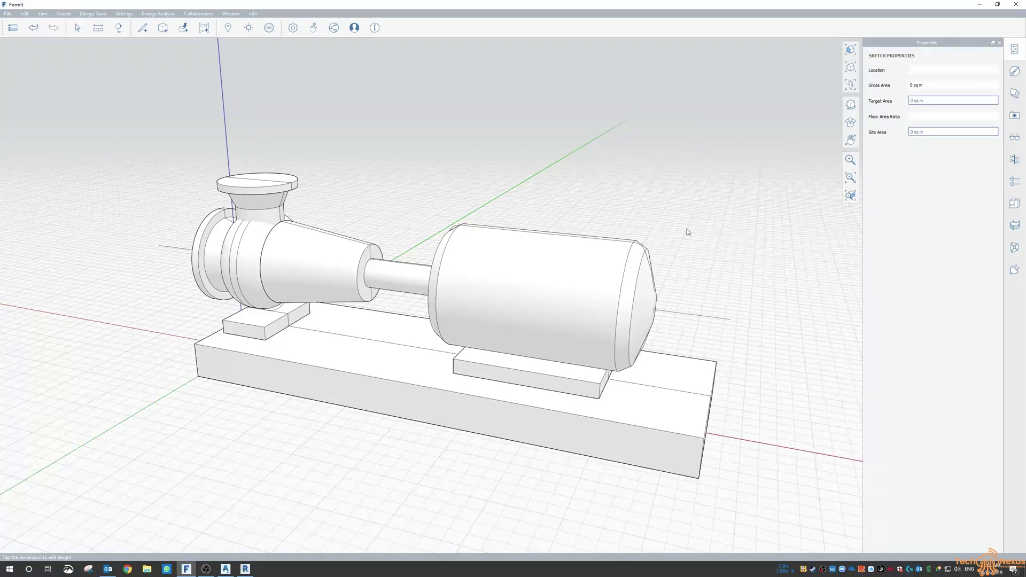
pyautogui.click(706, 317)
pyautogui.click(707, 254)
pyautogui.scroll(3, 426, 206)
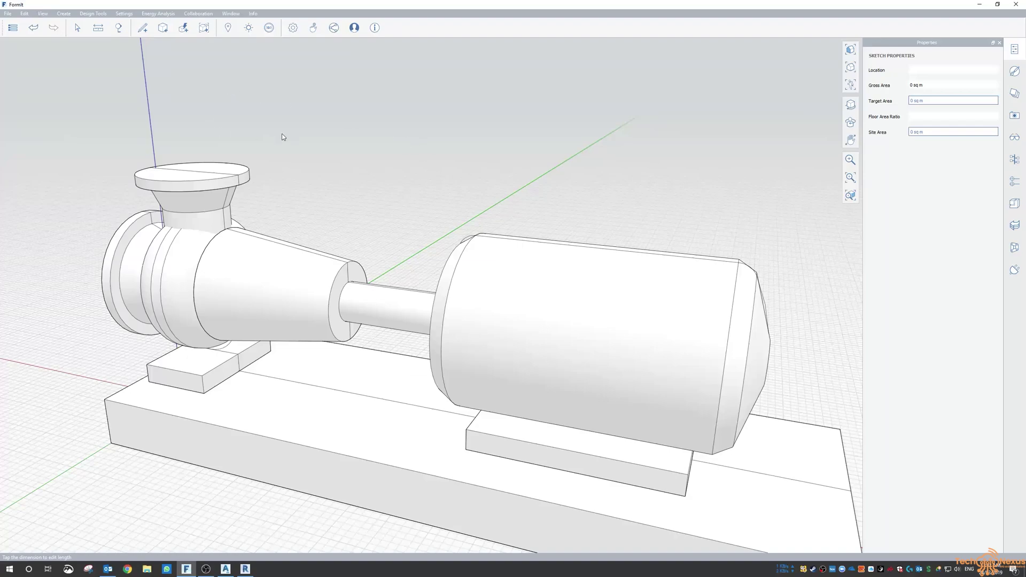
pyautogui.scroll(-2, 288, 141)
pyautogui.scroll(-1, 353, 153)
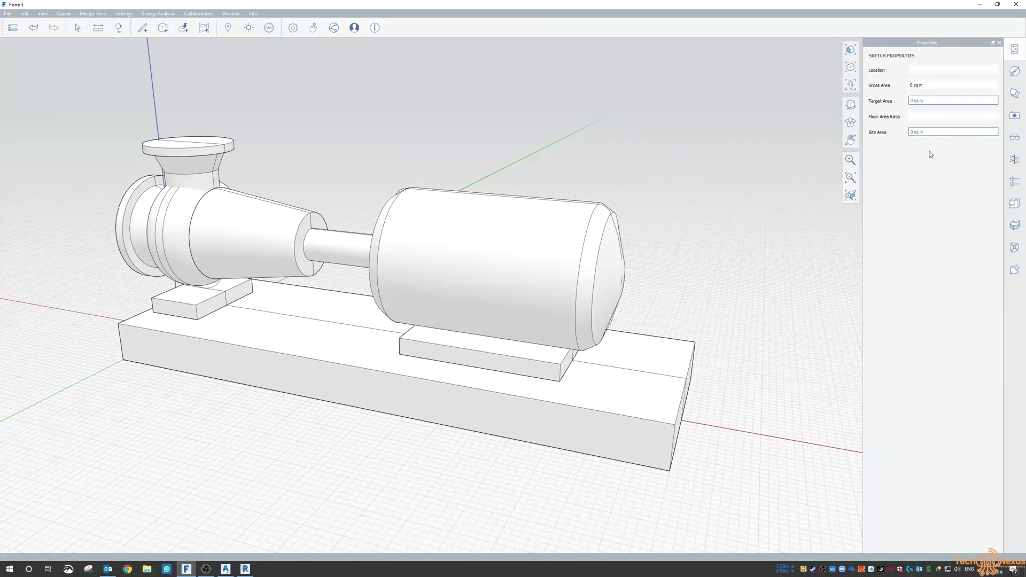
# Step: Look through the sketch's layers, levels and content library, ending on the sketch properties
pyautogui.click(1014, 114)
pyautogui.click(1015, 93)
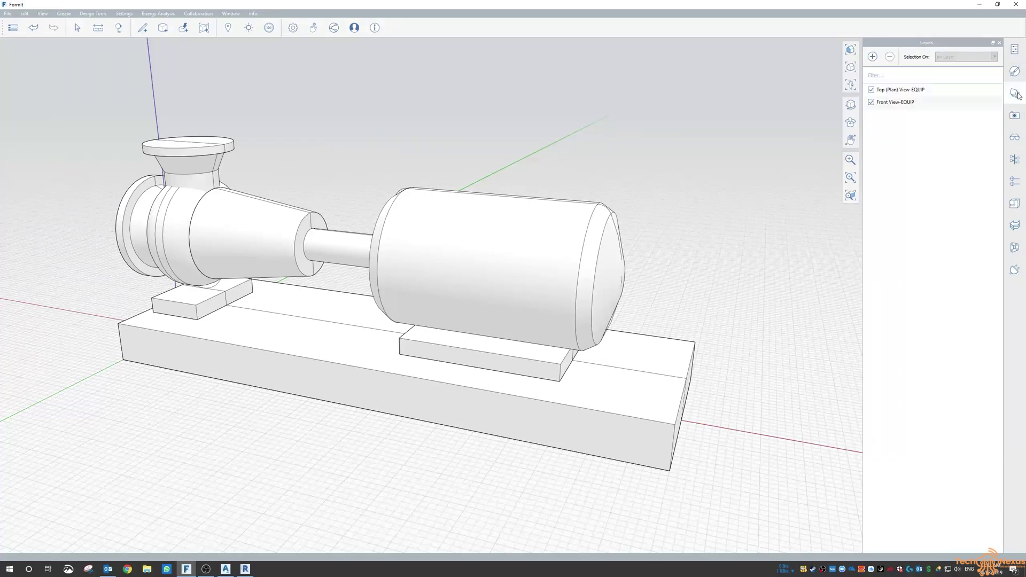
pyautogui.click(1015, 159)
pyautogui.click(1015, 181)
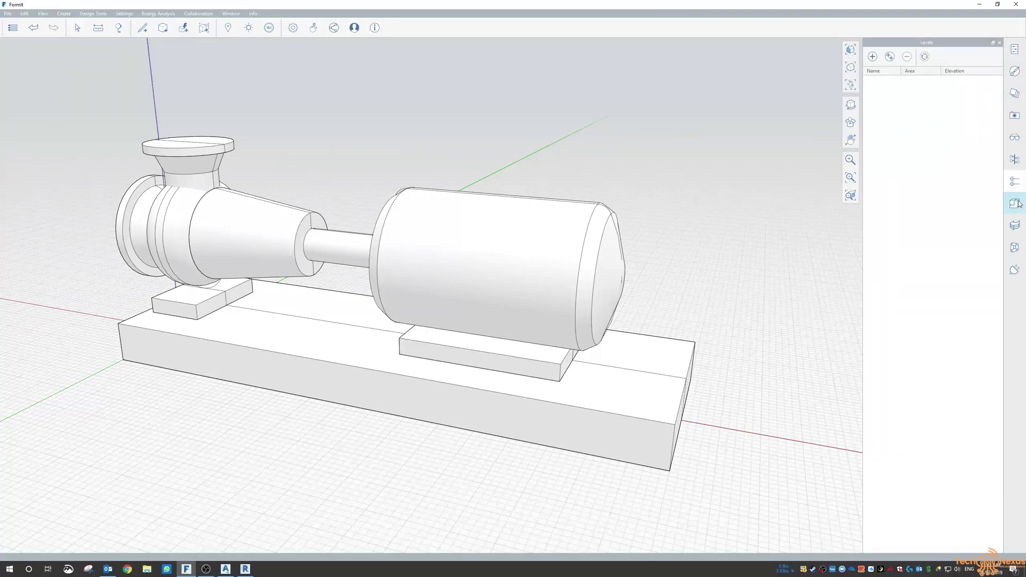
pyautogui.click(1015, 204)
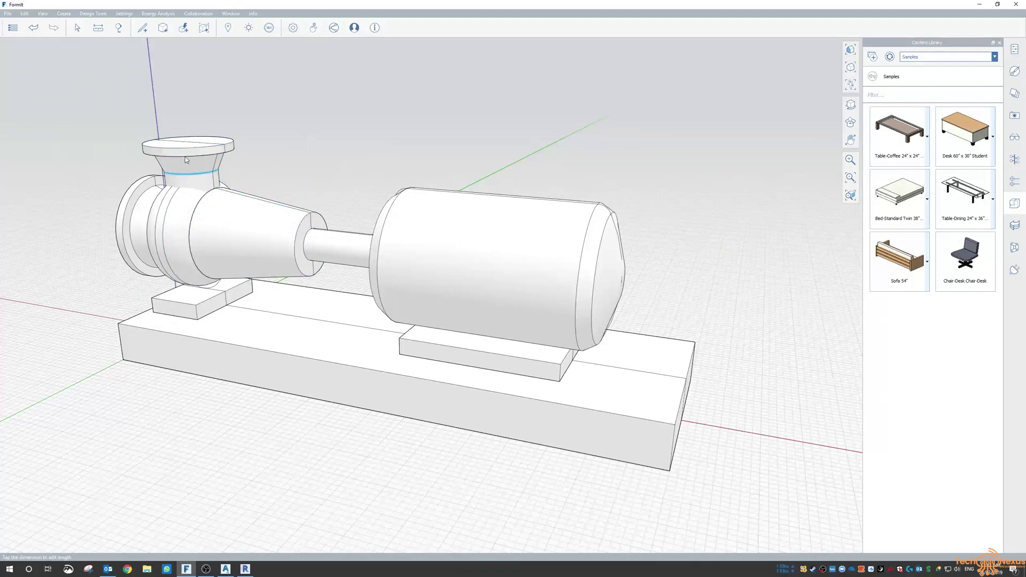
pyautogui.moveTo(309, 143); pyautogui.dragTo(339, 147, button='middle')
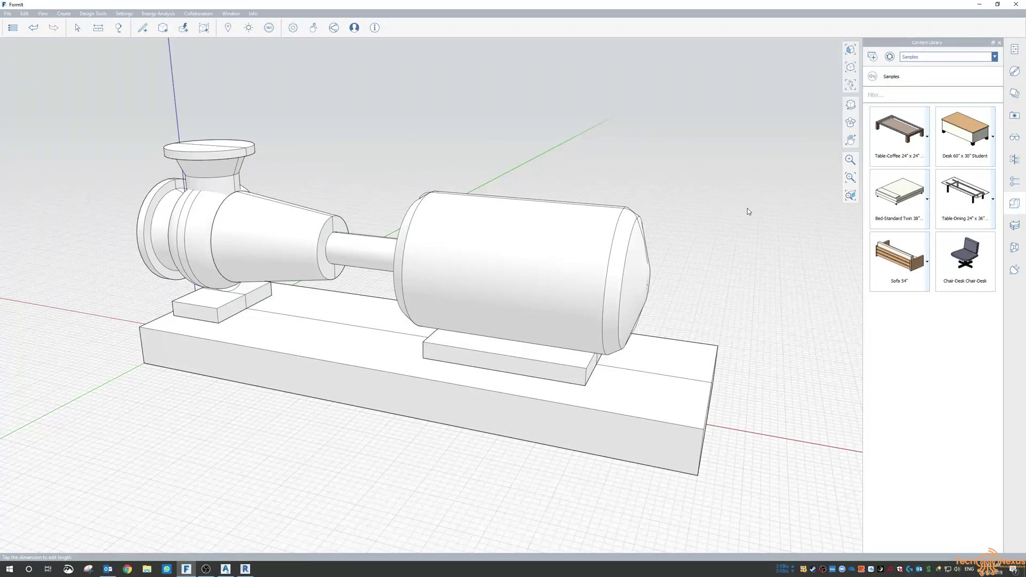
pyautogui.click(1013, 225)
pyautogui.click(1014, 184)
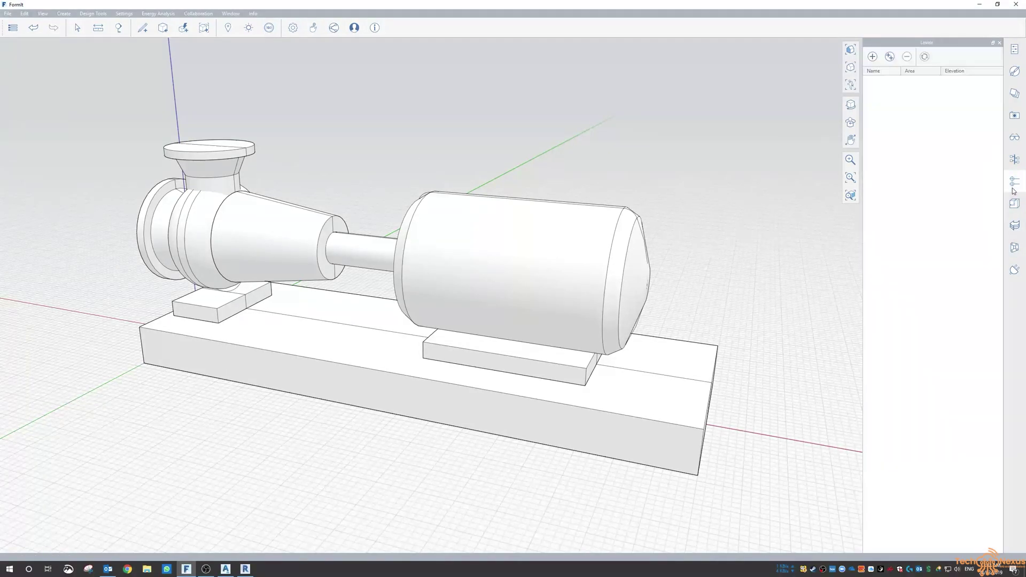
pyautogui.click(1018, 50)
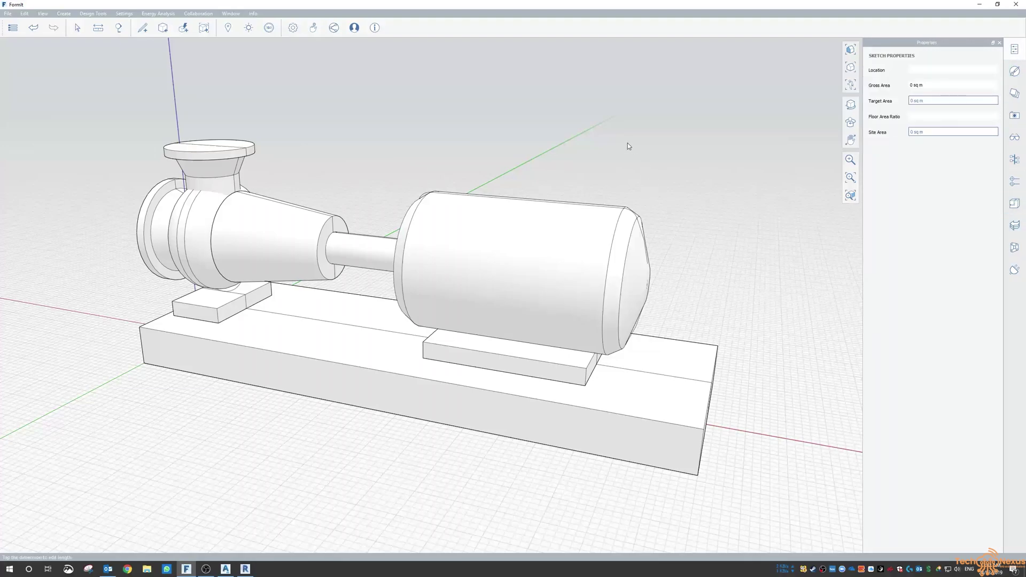
pyautogui.moveTo(541, 130); pyautogui.dragTo(535, 126, button='middle')
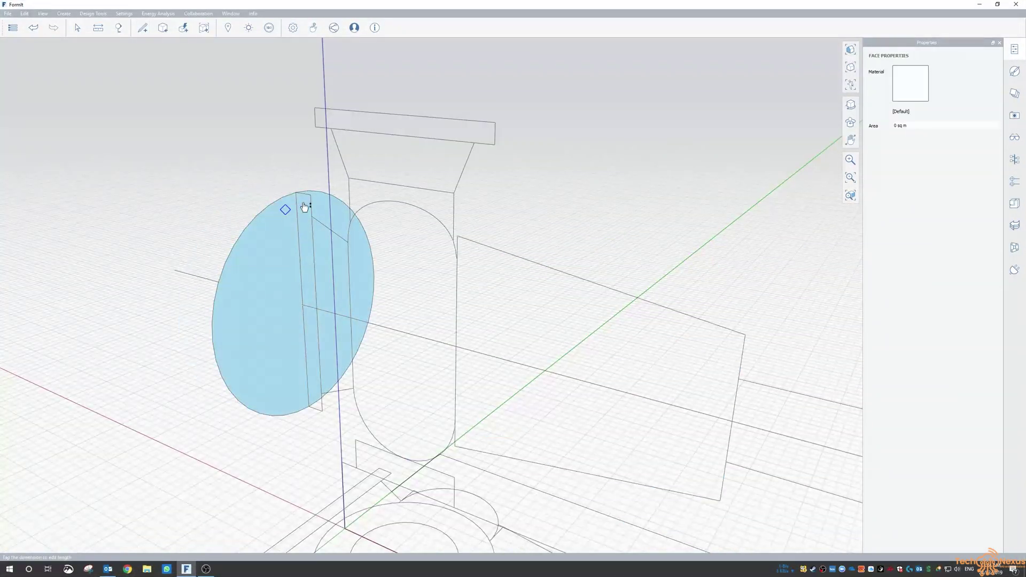
# Step: Build the pump's inlet flange and casing cylinders by extruding circles centred on the pump axis along the reference outlines
pyautogui.moveTo(293, 206); pyautogui.dragTo(316, 216)
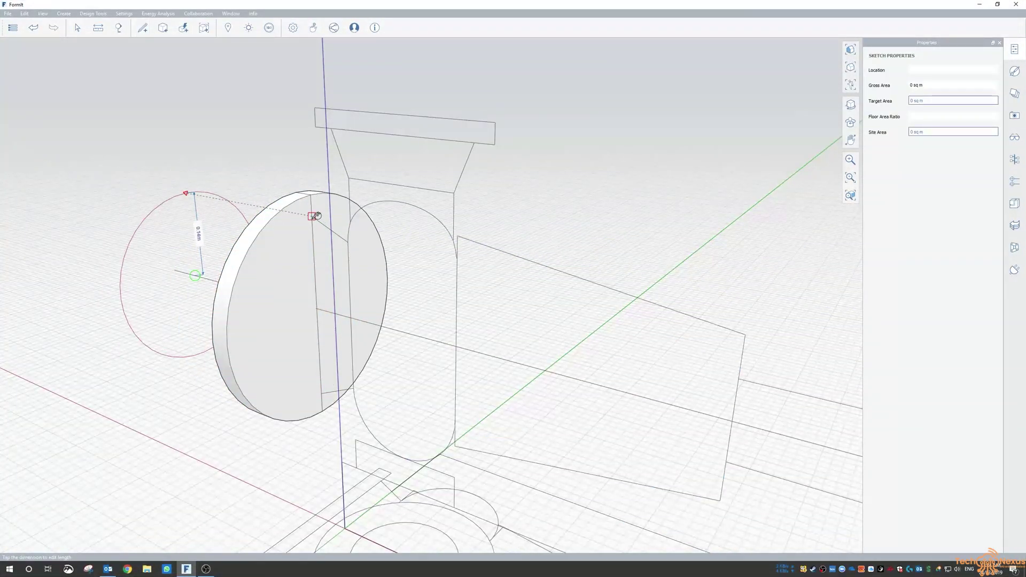
pyautogui.click(142, 28)
pyautogui.click(347, 315)
pyautogui.moveTo(347, 315); pyautogui.dragTo(320, 299)
pyautogui.click(490, 355)
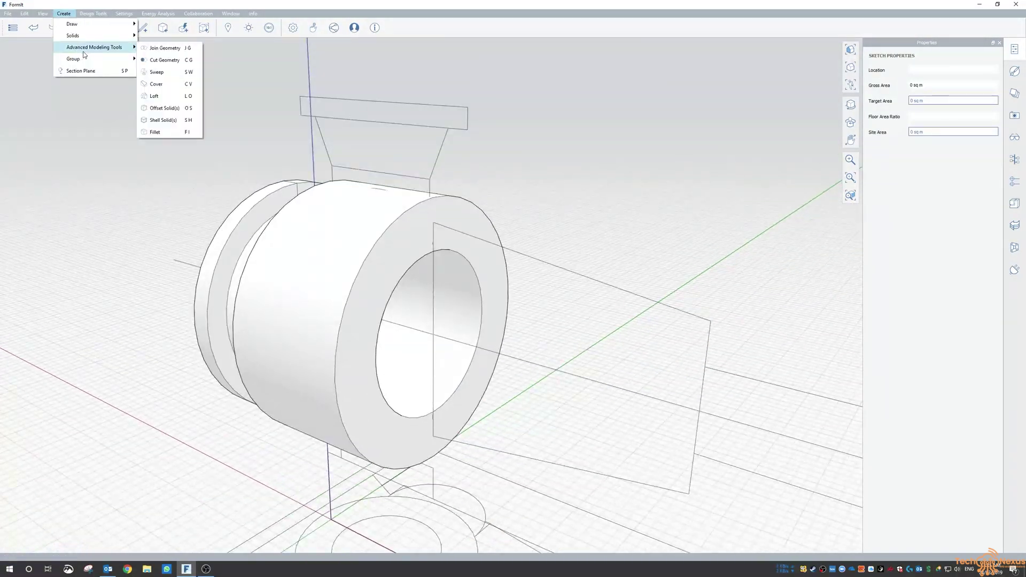
pyautogui.click(155, 80)
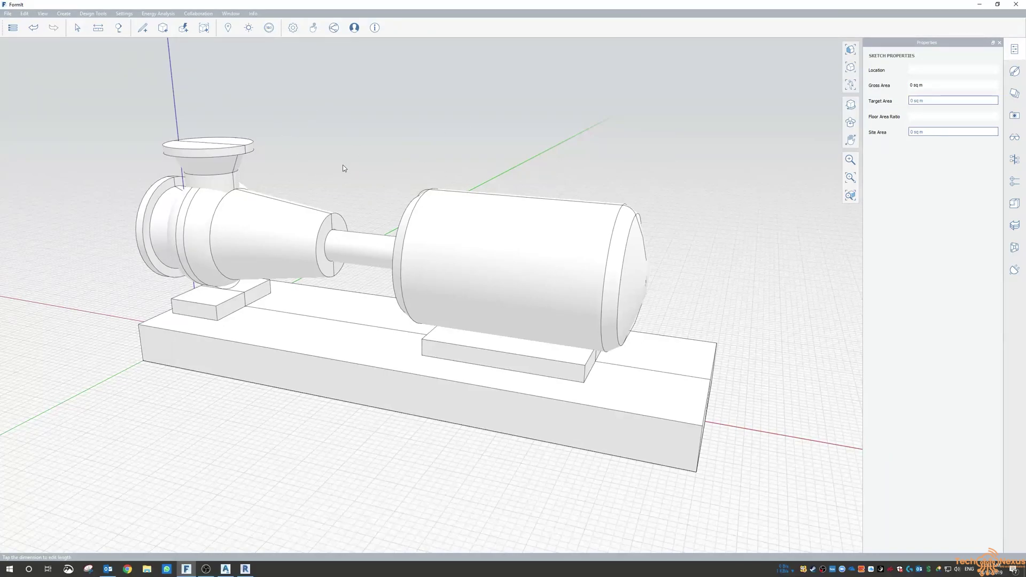
# Step: Save the pump sketch locally to the Desktop as a FormIt AXM file named PlantPump
pyautogui.scroll(4, 344, 167)
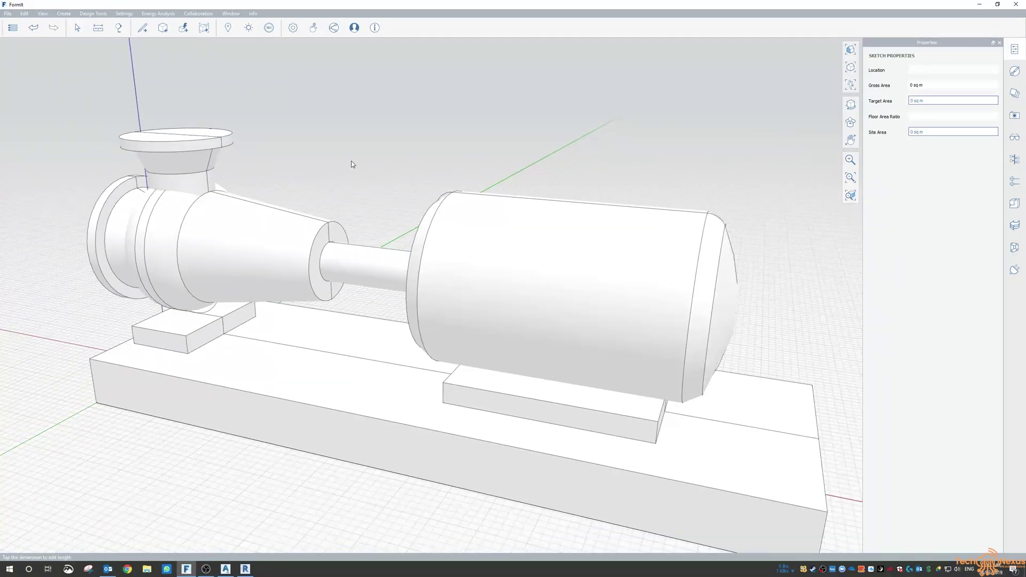
pyautogui.scroll(-3, 351, 161)
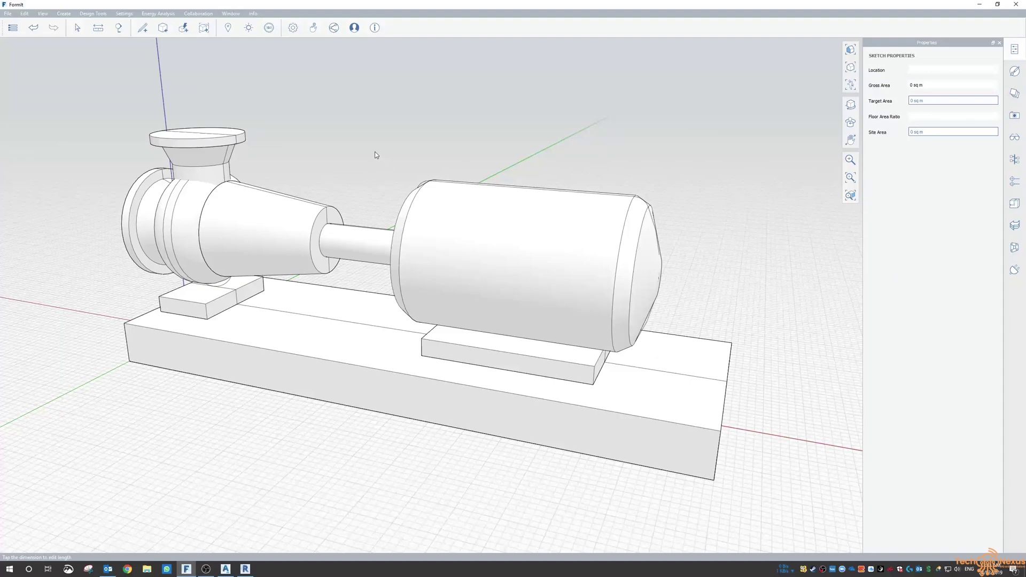
pyautogui.click(8, 14)
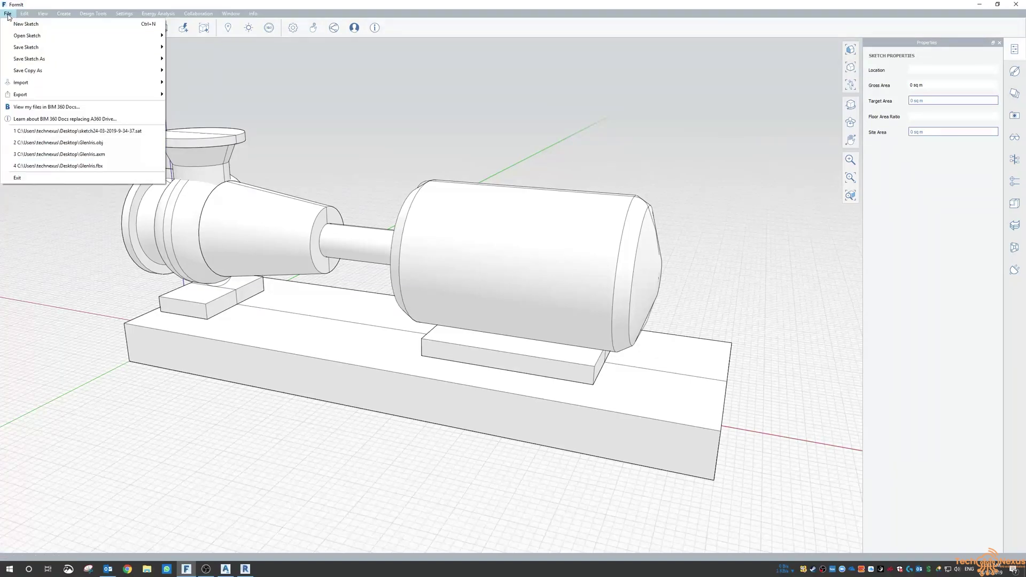
pyautogui.moveTo(63, 52)
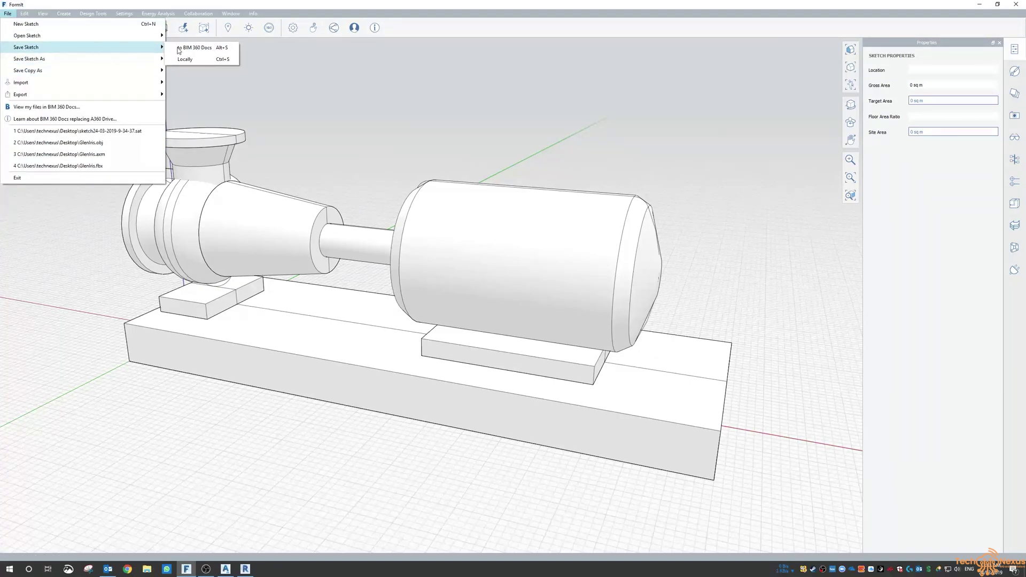
pyautogui.click(191, 59)
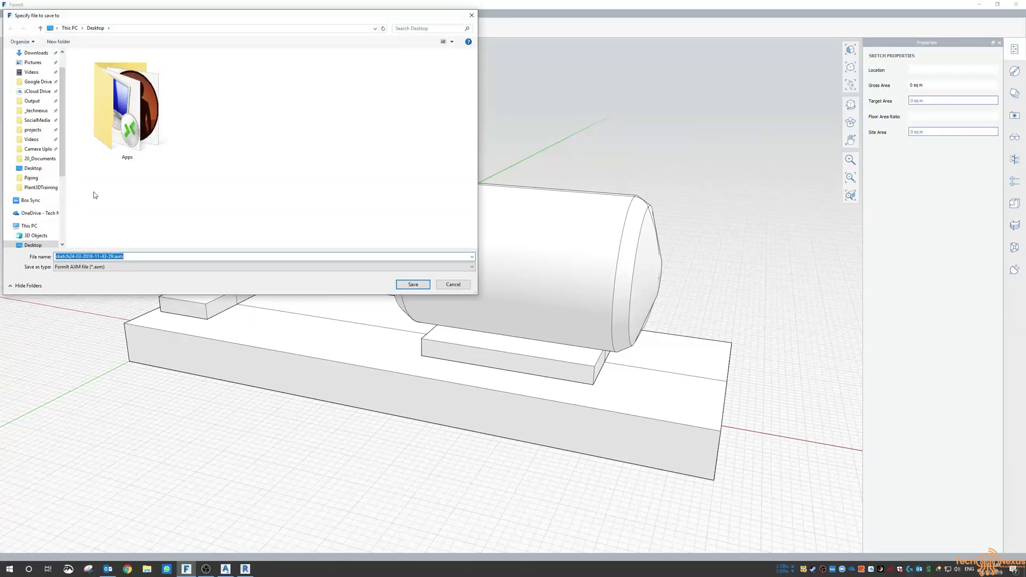
pyautogui.write('p')
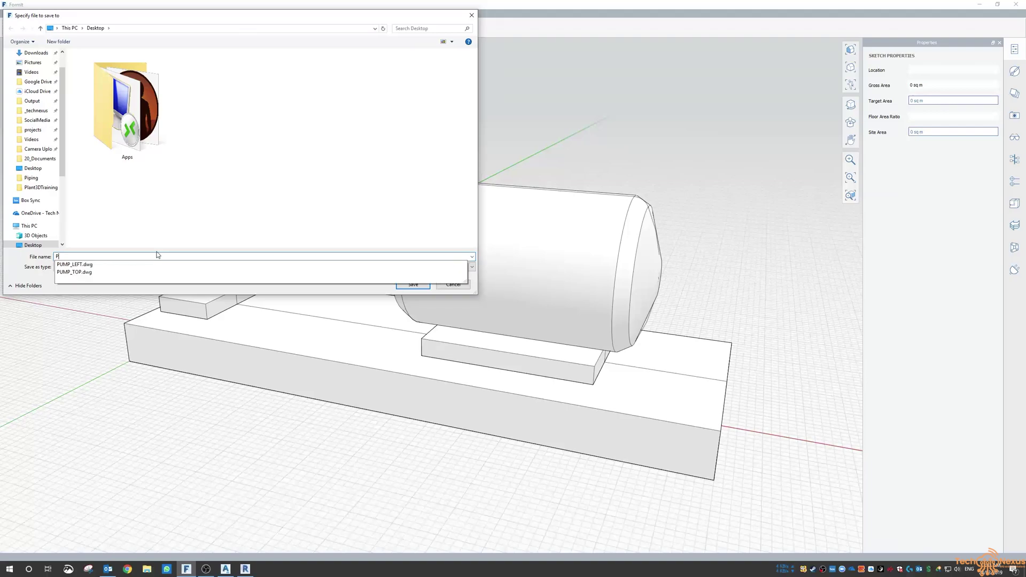
pyautogui.write('lantPump')
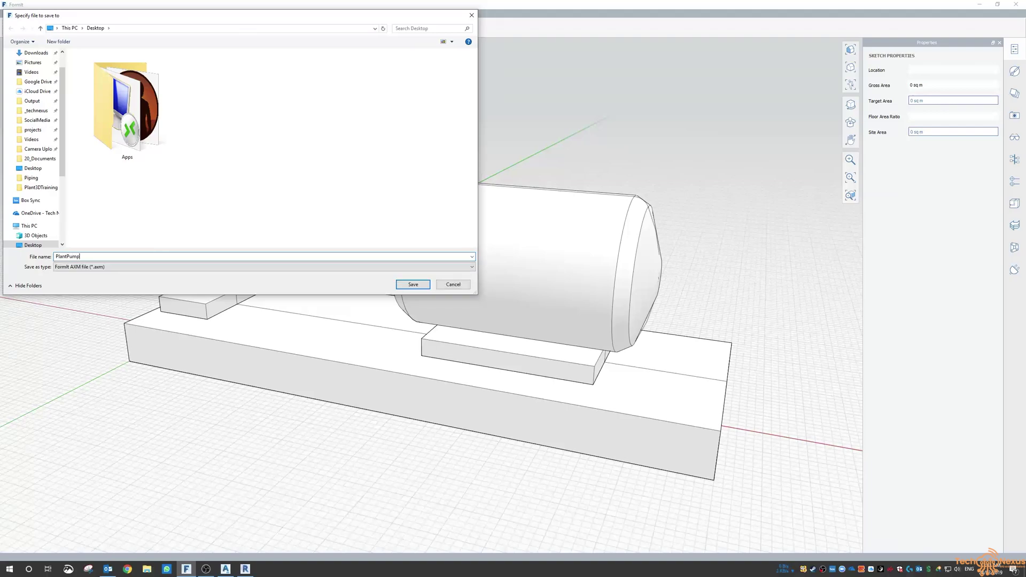
pyautogui.click(413, 284)
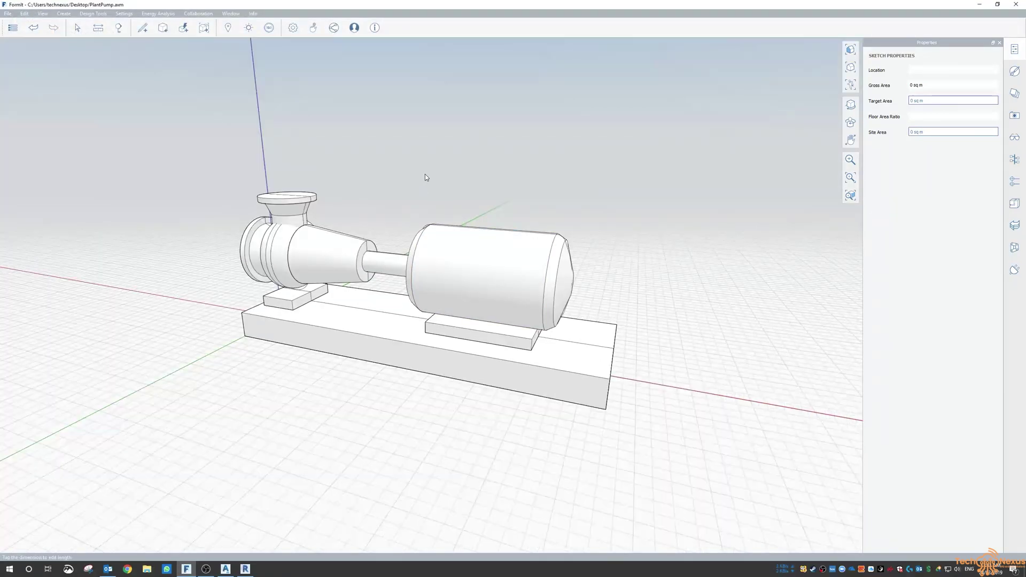
# Step: Export all objects in SAT format to the Desktop as PlantPump.sat
pyautogui.click(8, 14)
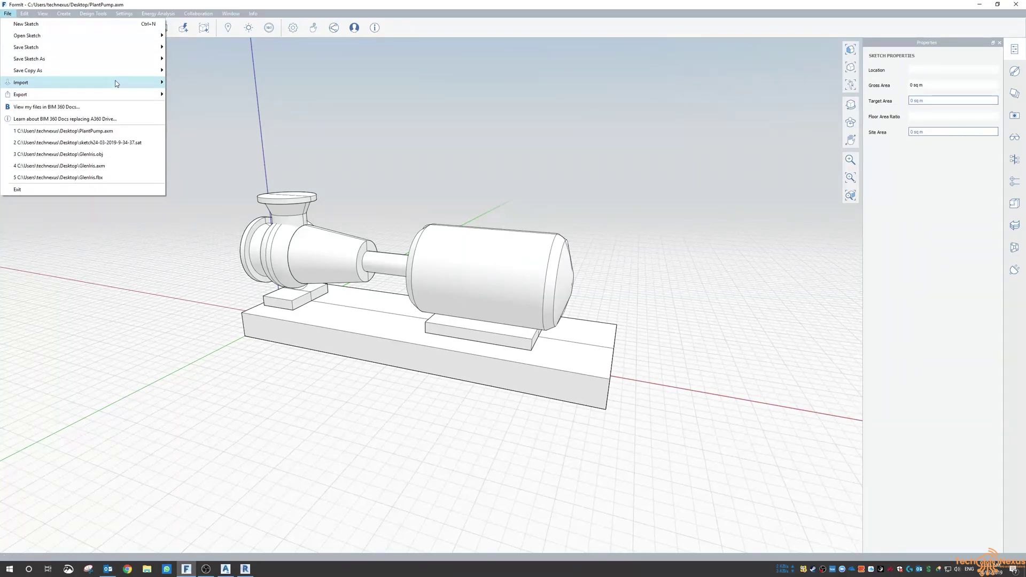
pyautogui.moveTo(107, 94)
pyautogui.click(184, 106)
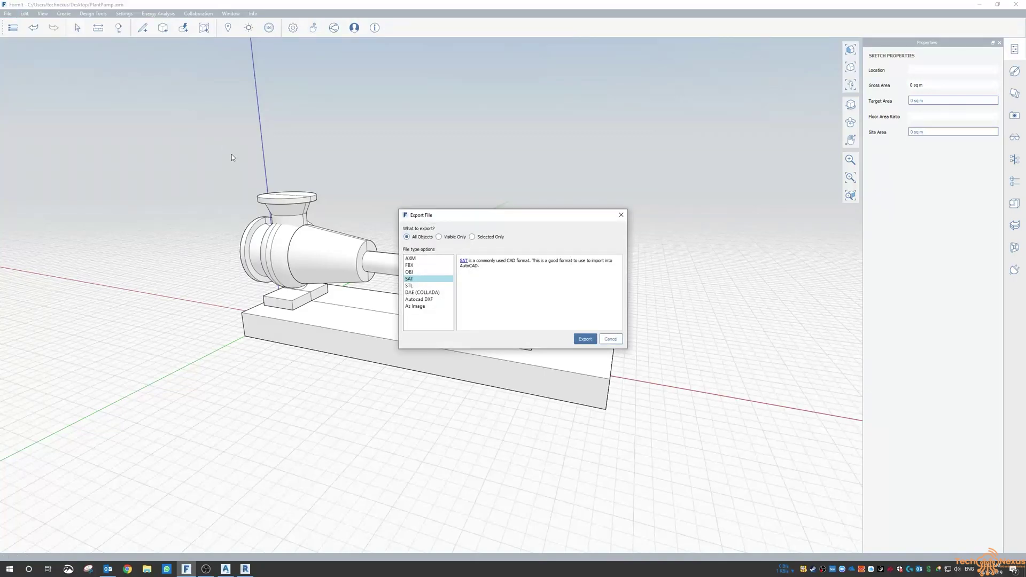
pyautogui.click(583, 338)
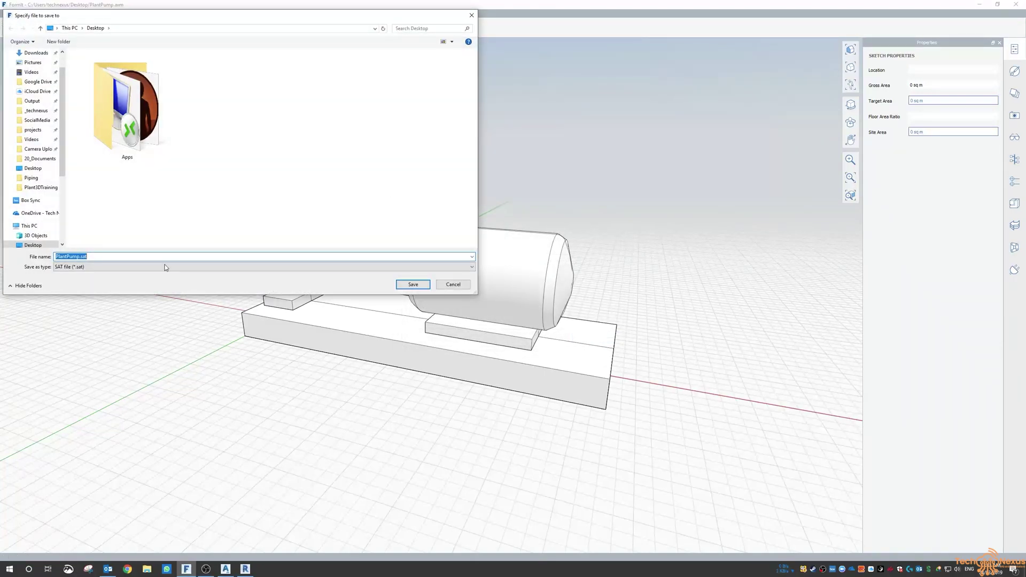
pyautogui.click(402, 286)
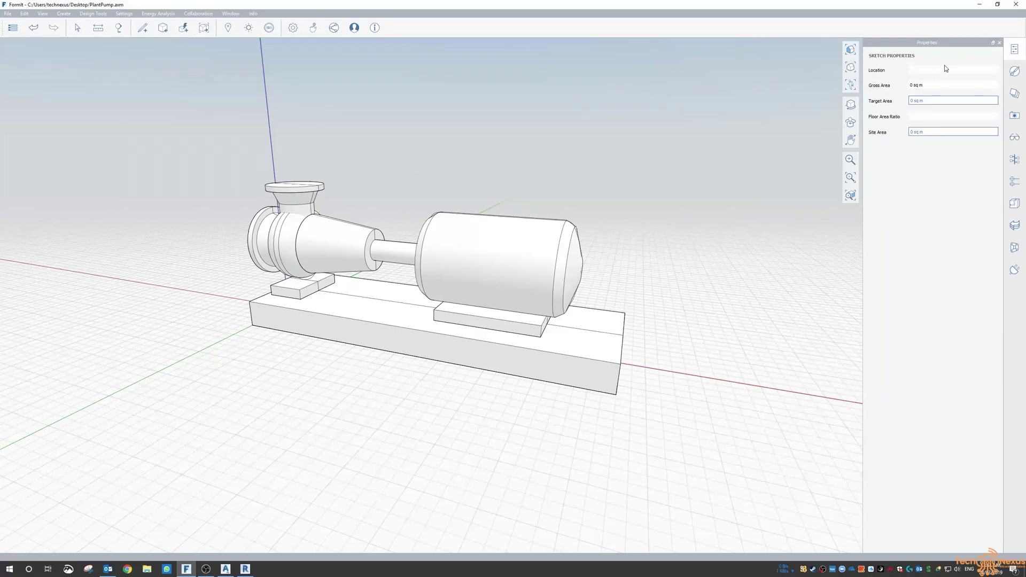
# Step: Close FormIt discarding the unsaved changes, and switch to the EQUIP drawing in AutoCAD Plant 3D
pyautogui.click(1016, 4)
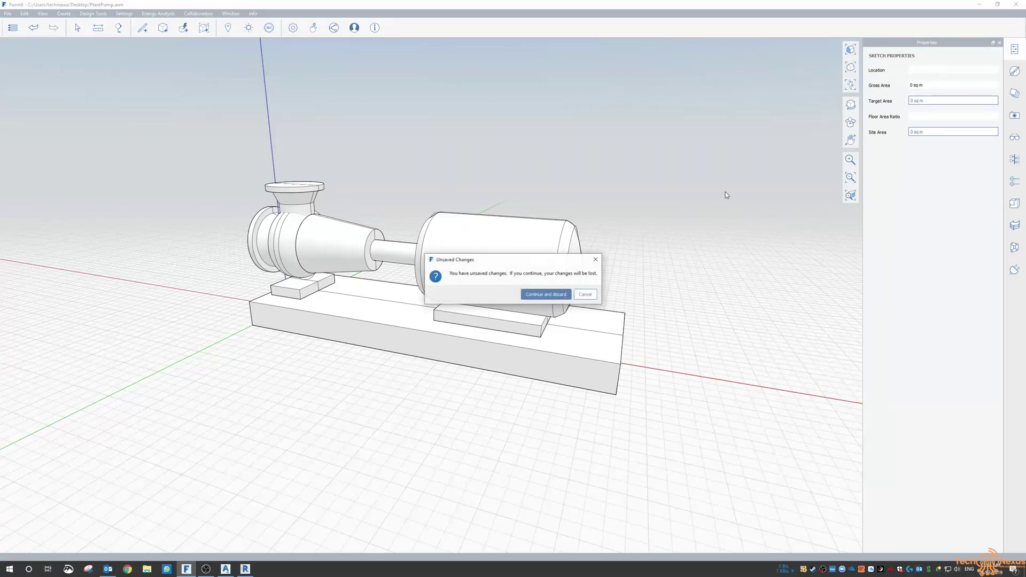
pyautogui.click(560, 299)
pyautogui.click(496, 237)
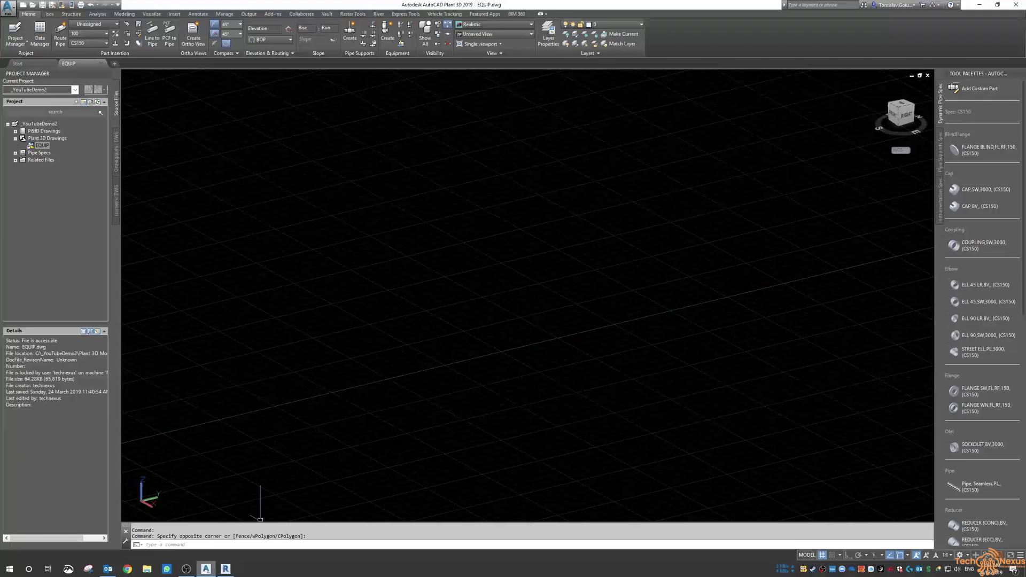
# Step: Switch to the Revit project and import PlantPump.axm from the Desktop using Import FormIt to RVT, dismissing the import error
pyautogui.click(225, 568)
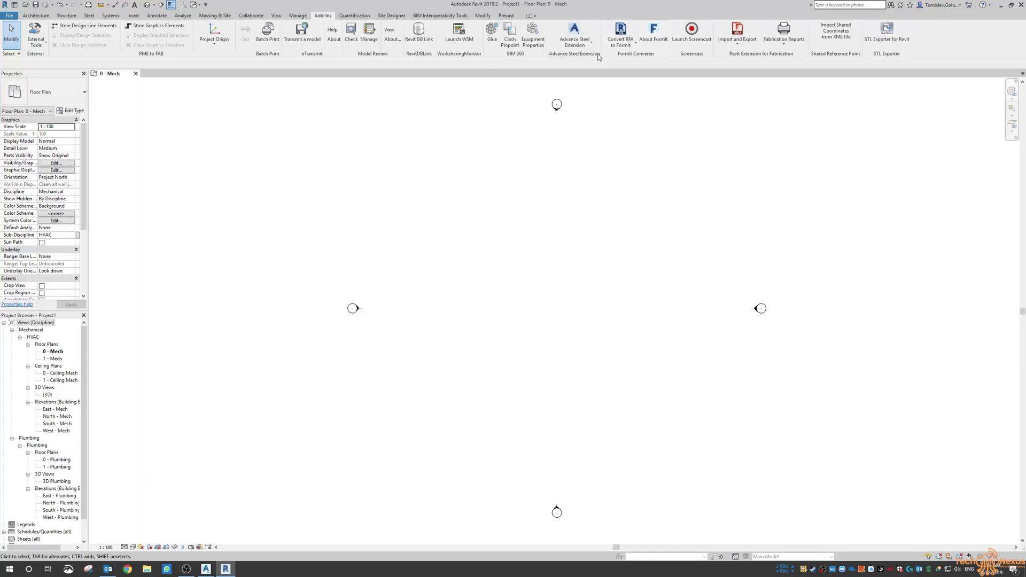
pyautogui.click(625, 47)
pyautogui.click(626, 4)
pyautogui.click(625, 46)
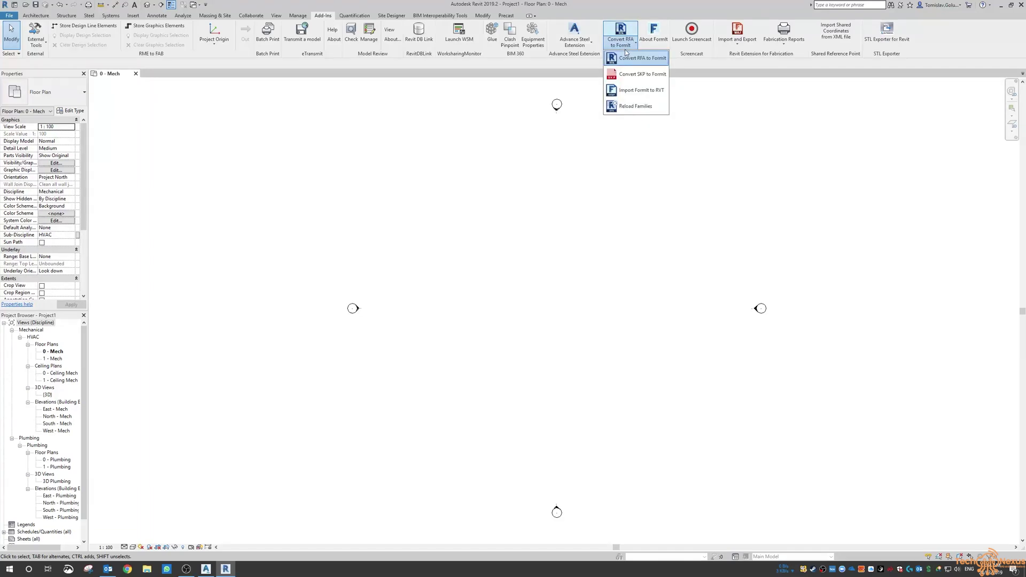
pyautogui.click(636, 91)
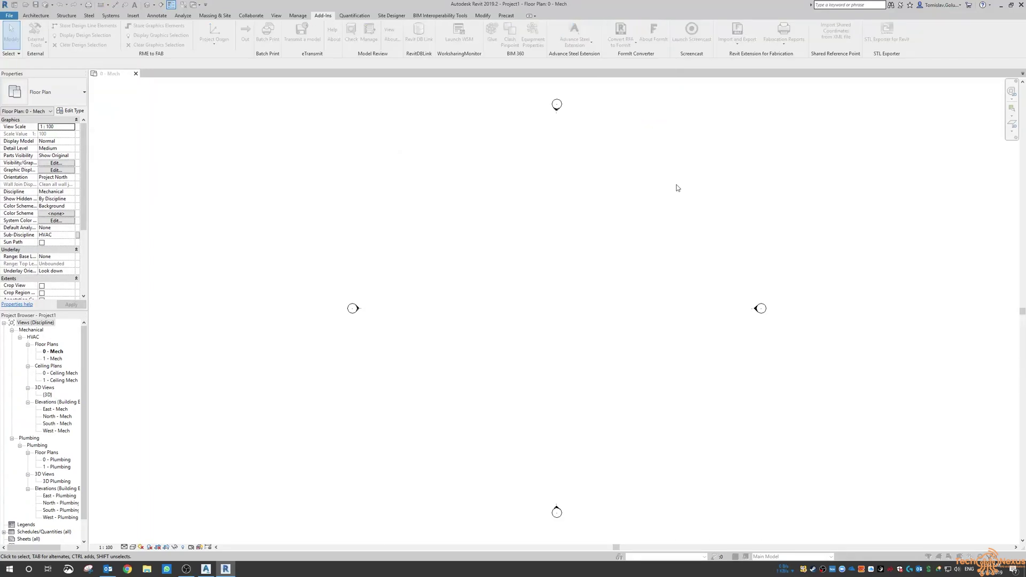
pyautogui.click(642, 255)
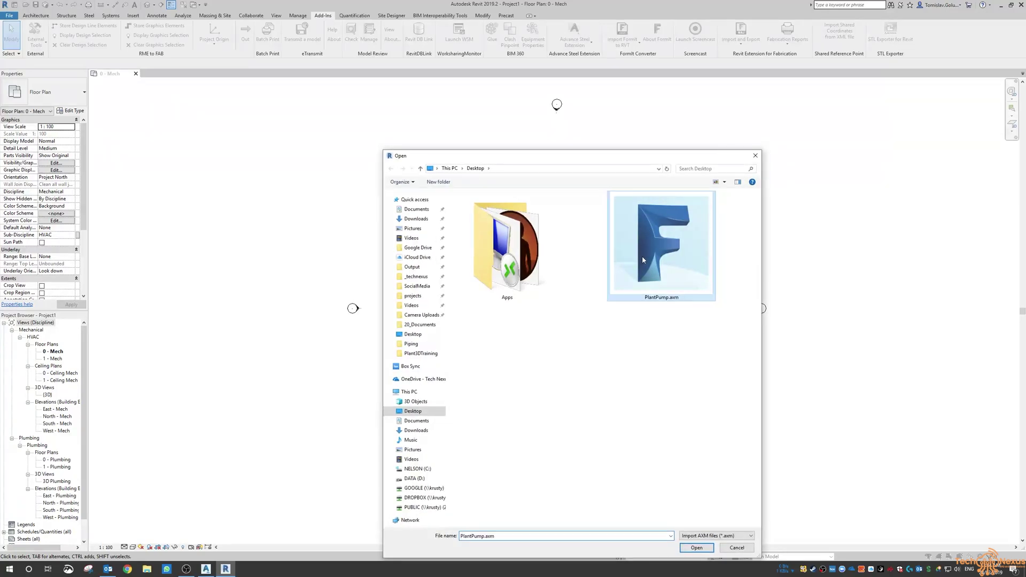
pyautogui.click(696, 547)
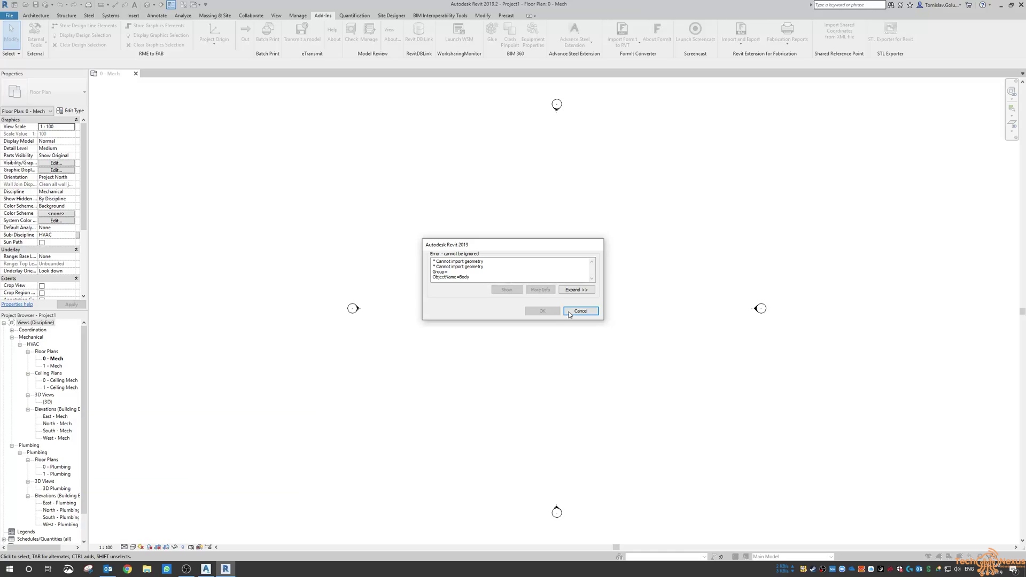
pyautogui.click(572, 291)
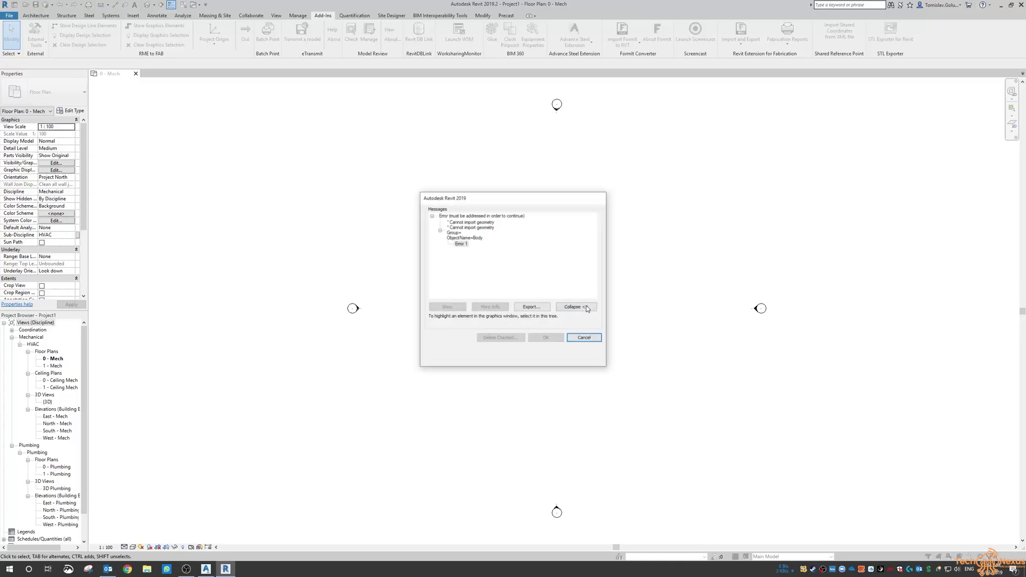
pyautogui.click(581, 337)
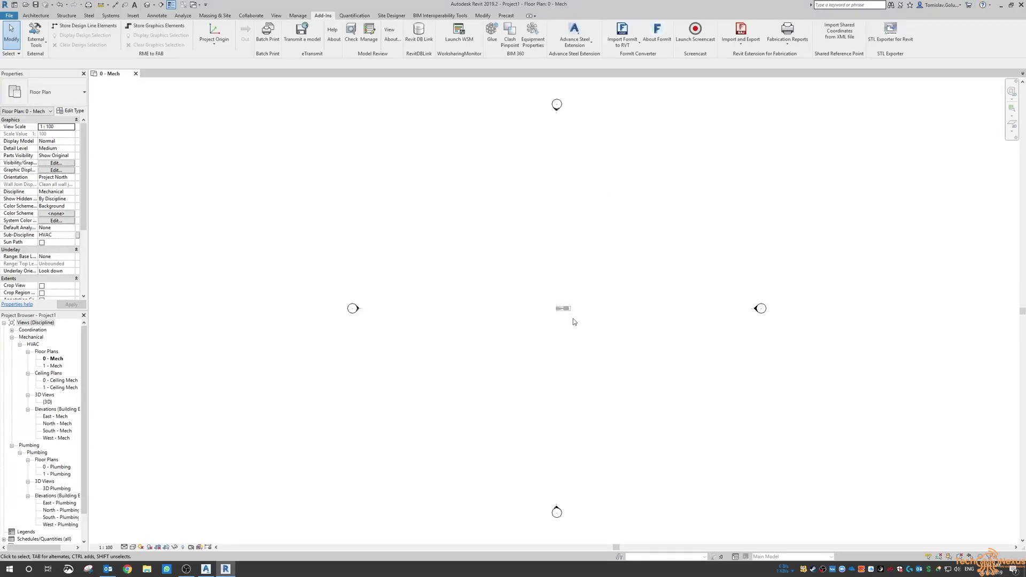
# Step: Inspect the imported pump in the 0 - Mech floor plan and look for it in the default 3D view
pyautogui.scroll(10, 565, 314)
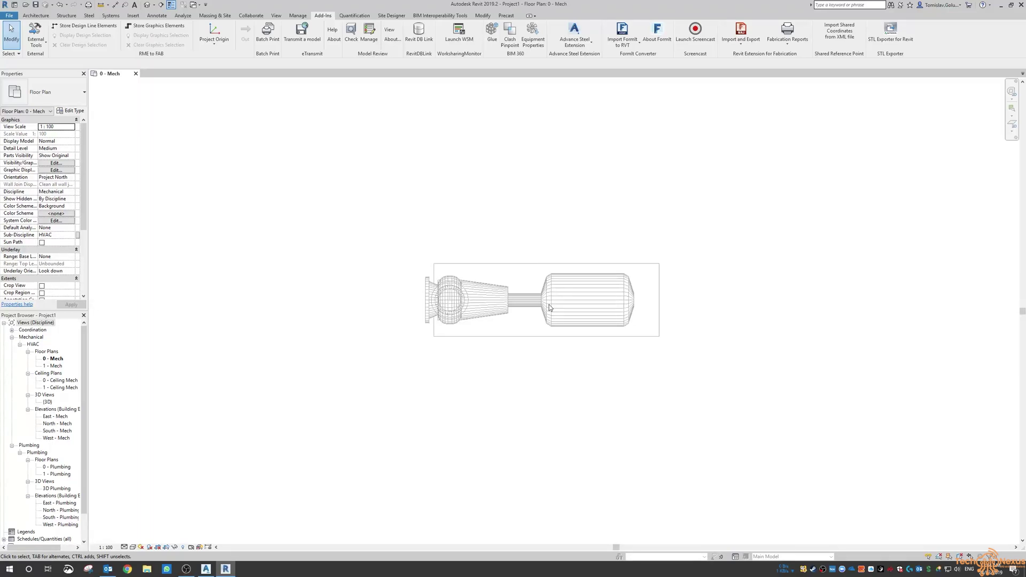
pyautogui.moveTo(550, 343); pyautogui.dragTo(543, 321, button='middle')
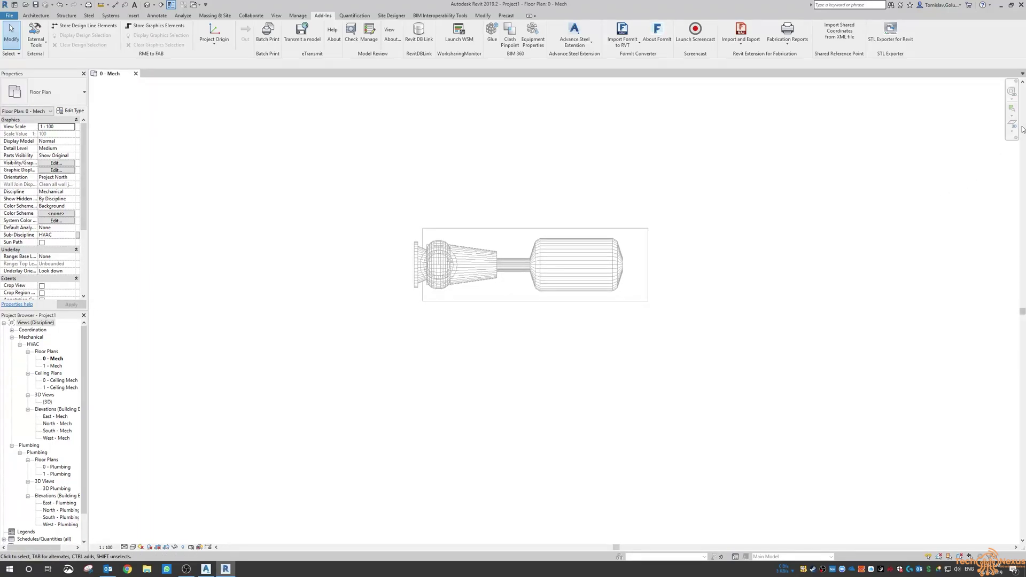
pyautogui.click(146, 5)
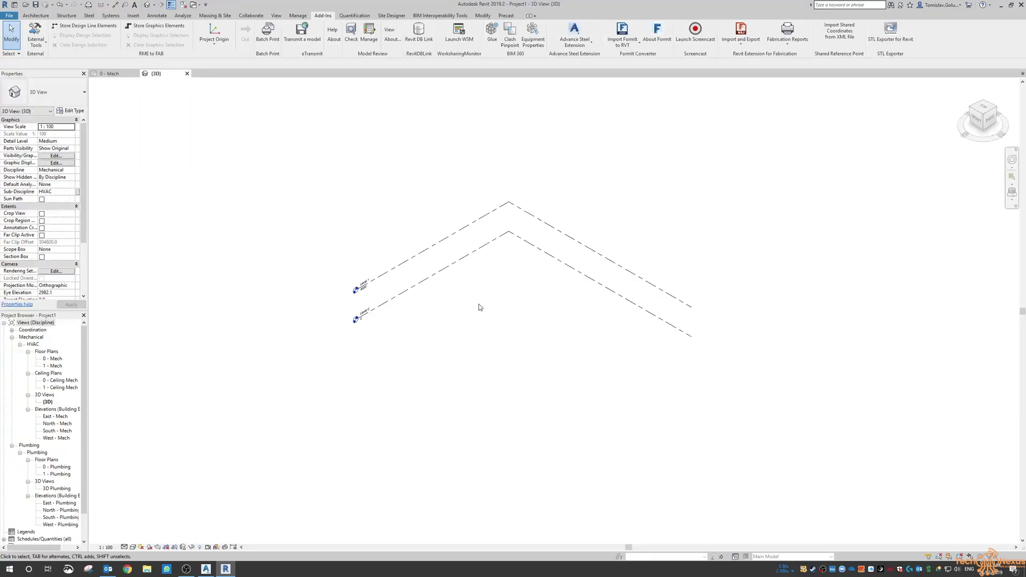
pyautogui.scroll(-2, 478, 304)
pyautogui.rightClick(479, 302)
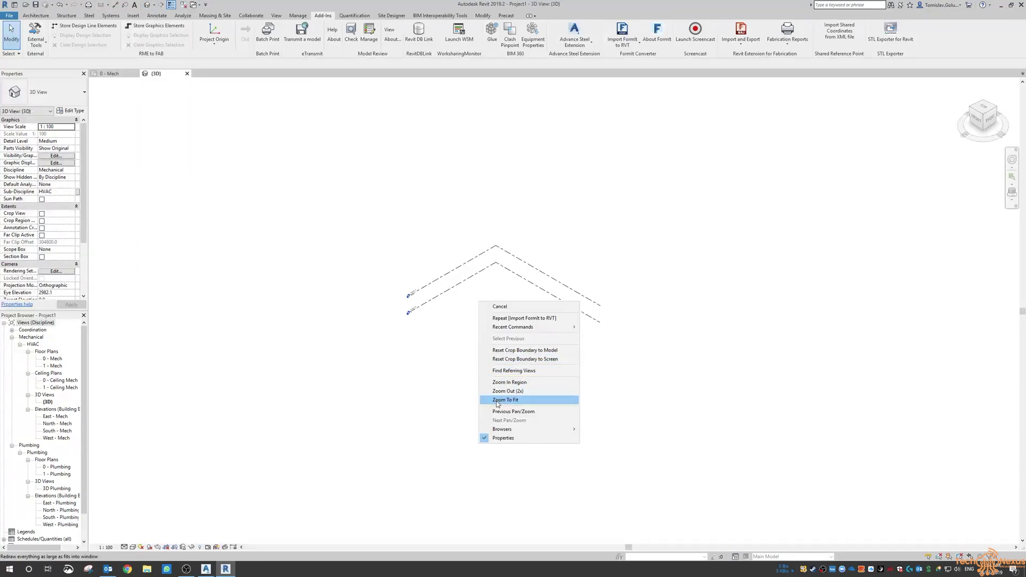
pyautogui.click(500, 401)
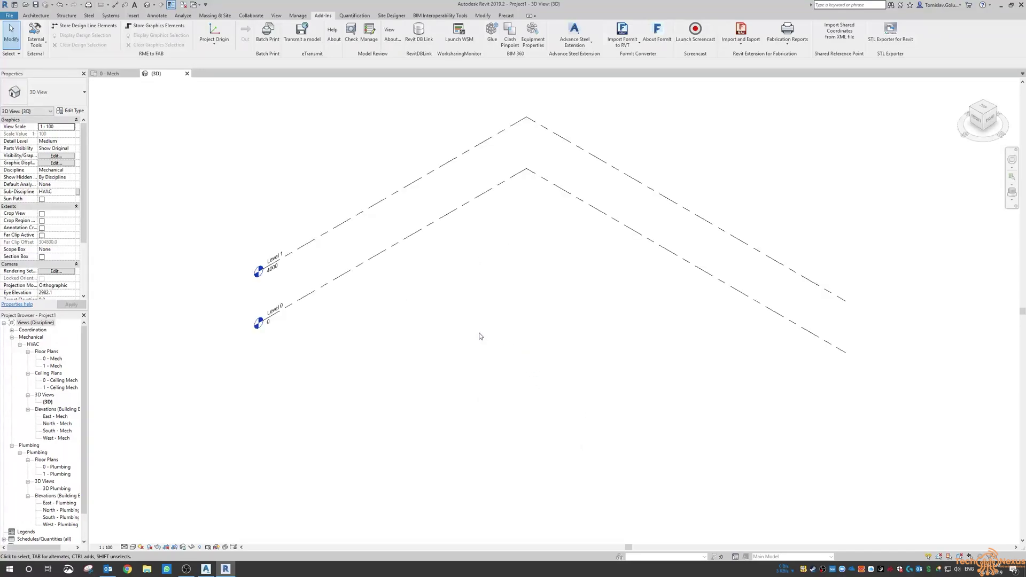
pyautogui.scroll(-1, 458, 322)
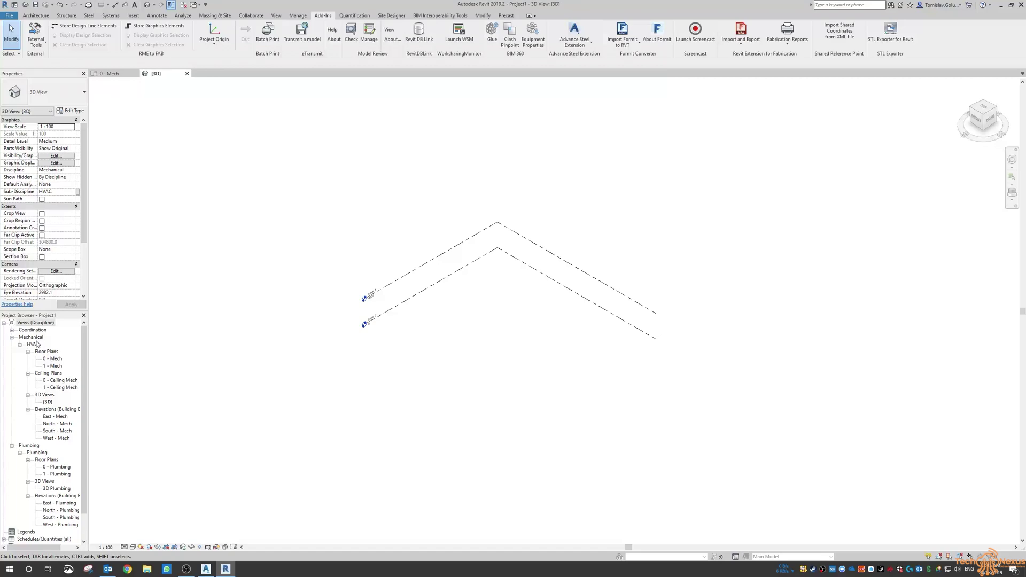
pyautogui.scroll(-2, 49, 374)
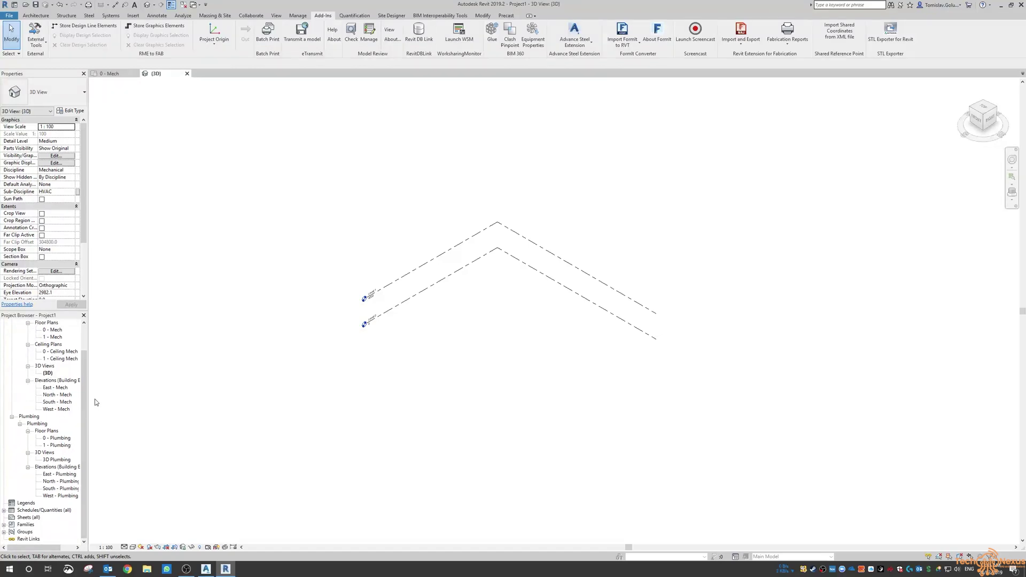
pyautogui.scroll(2, 53, 374)
pyautogui.click(35, 322)
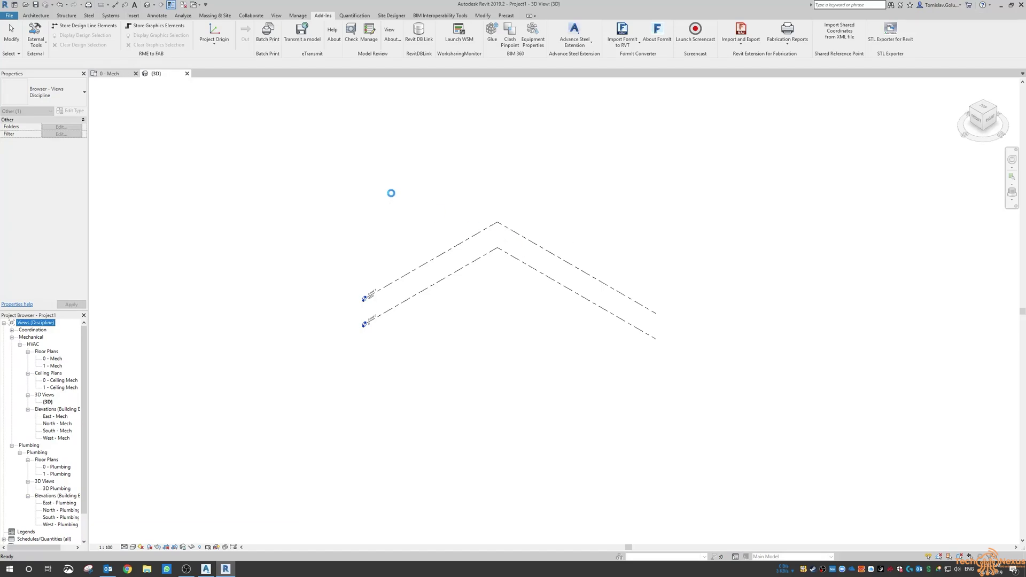
pyautogui.hotkey('ctrl', 'Tab')
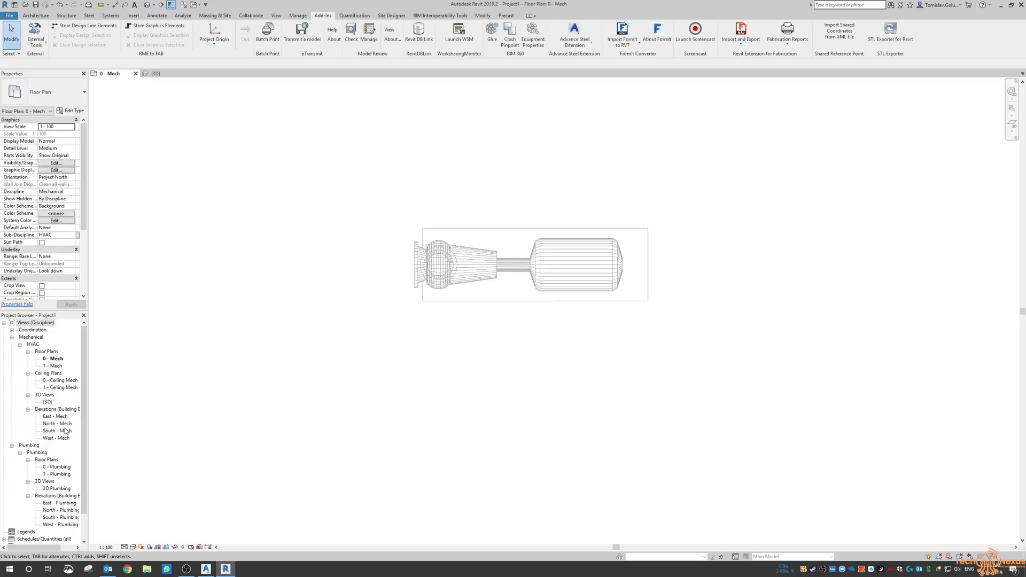
# Step: Open the East - Mech elevation and check whether it contains the imported pump
pyautogui.click(60, 417)
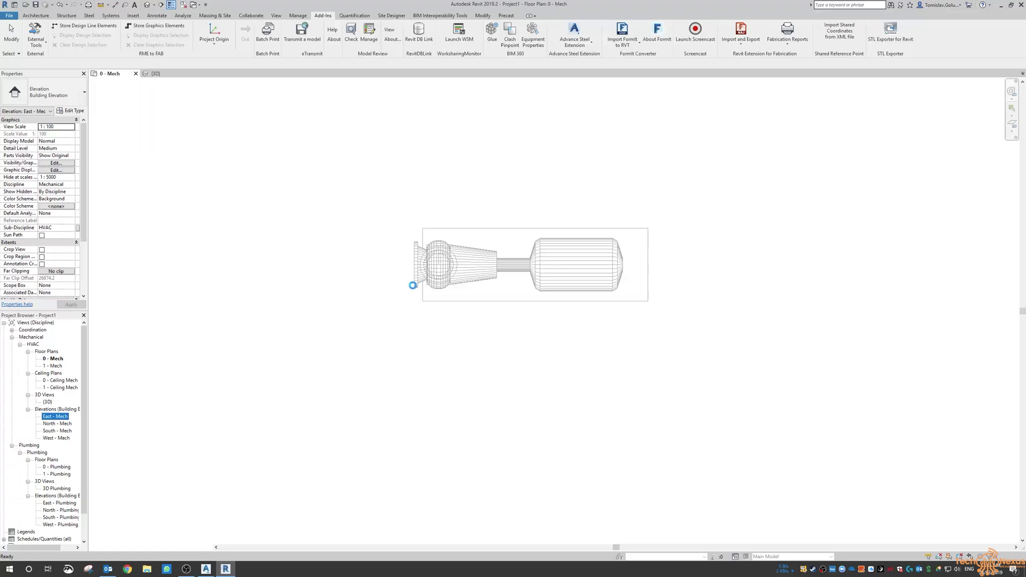
pyautogui.scroll(-5, 433, 274)
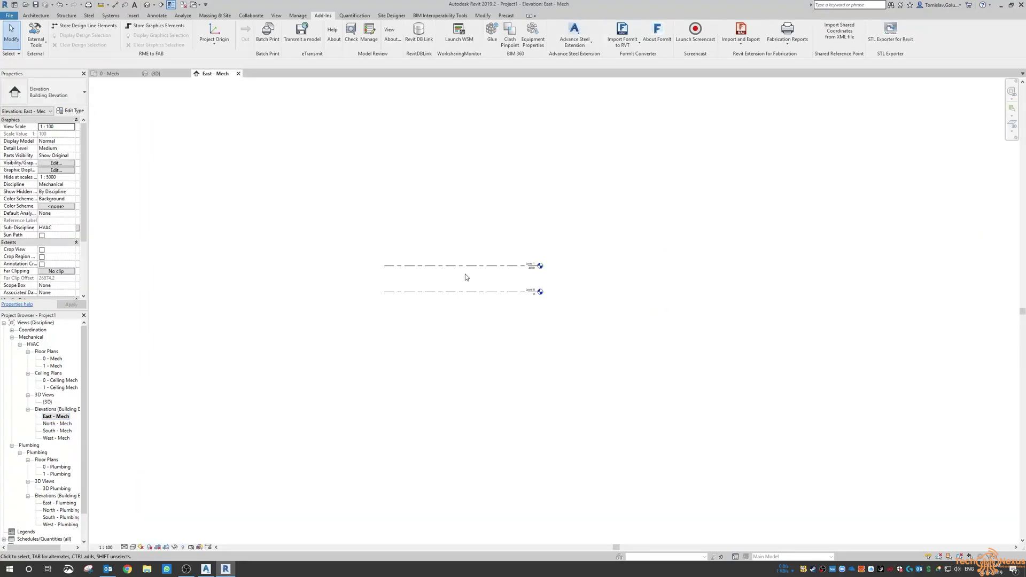
pyautogui.moveTo(319, 199); pyautogui.dragTo(635, 395)
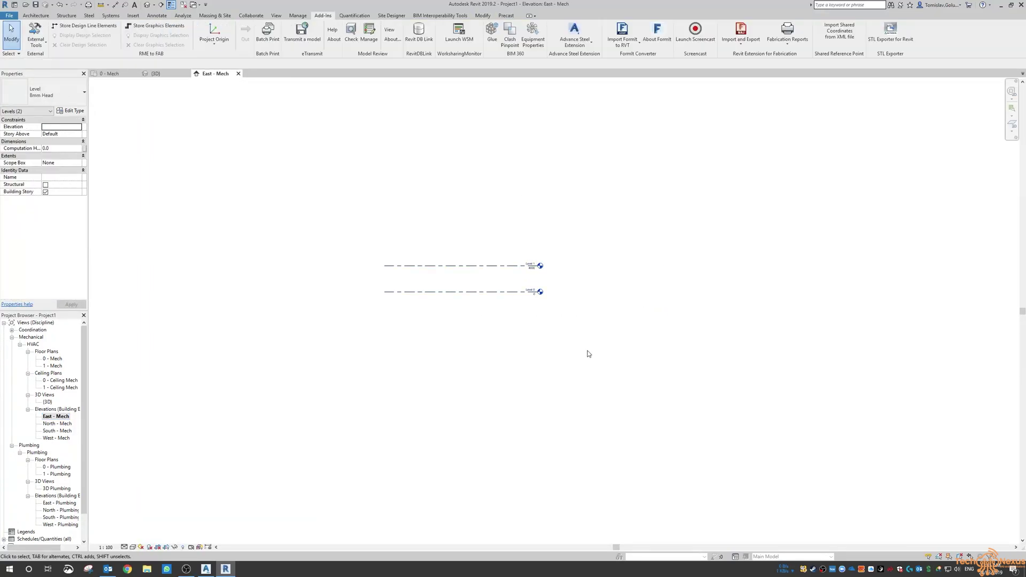
pyautogui.moveTo(297, 153); pyautogui.dragTo(641, 428)
pyautogui.click(432, 171)
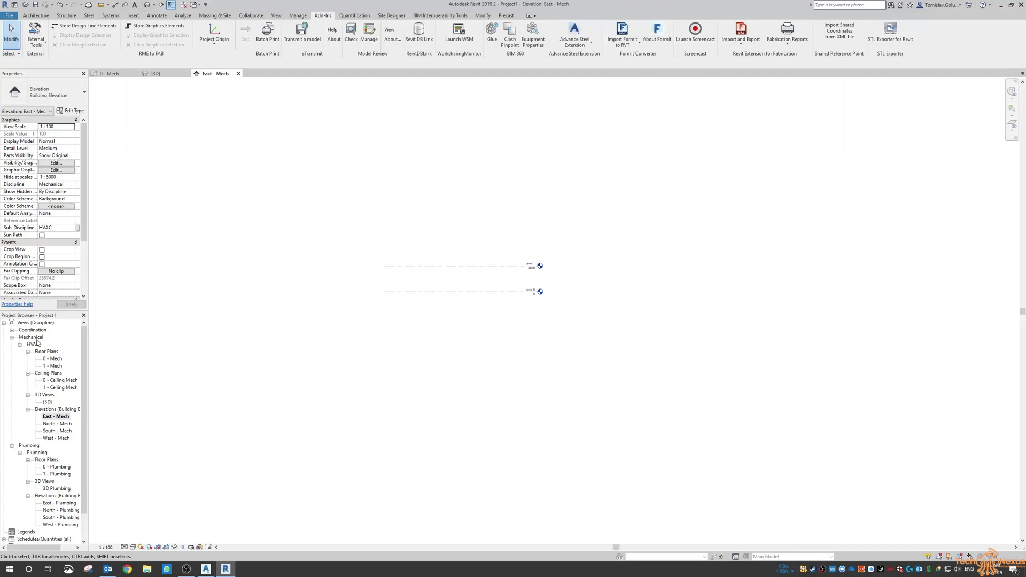
# Step: Turn on the visibility of all model categories in the visibility/graphic overrides of the {3D} view
pyautogui.click(47, 402)
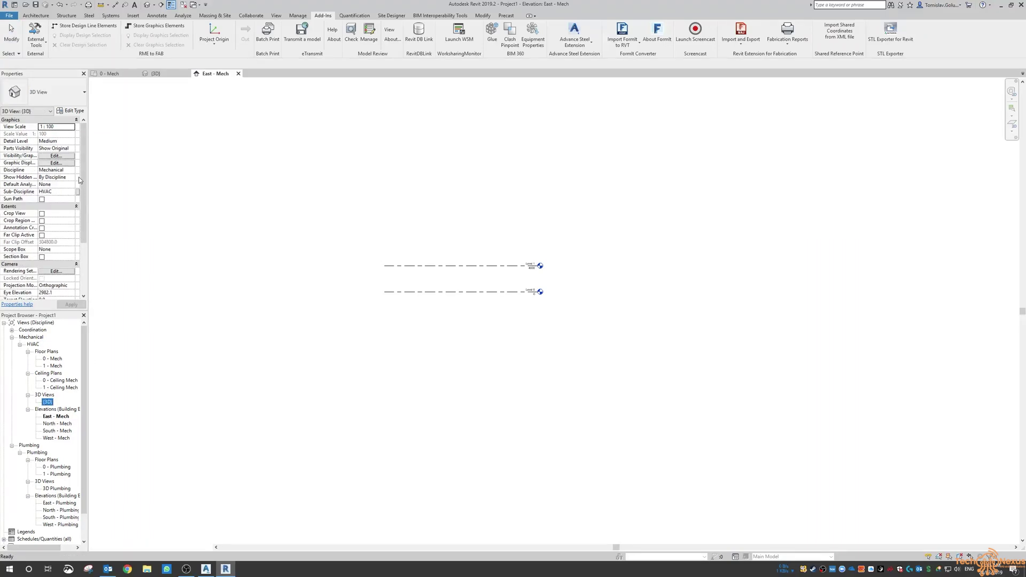
pyautogui.click(56, 156)
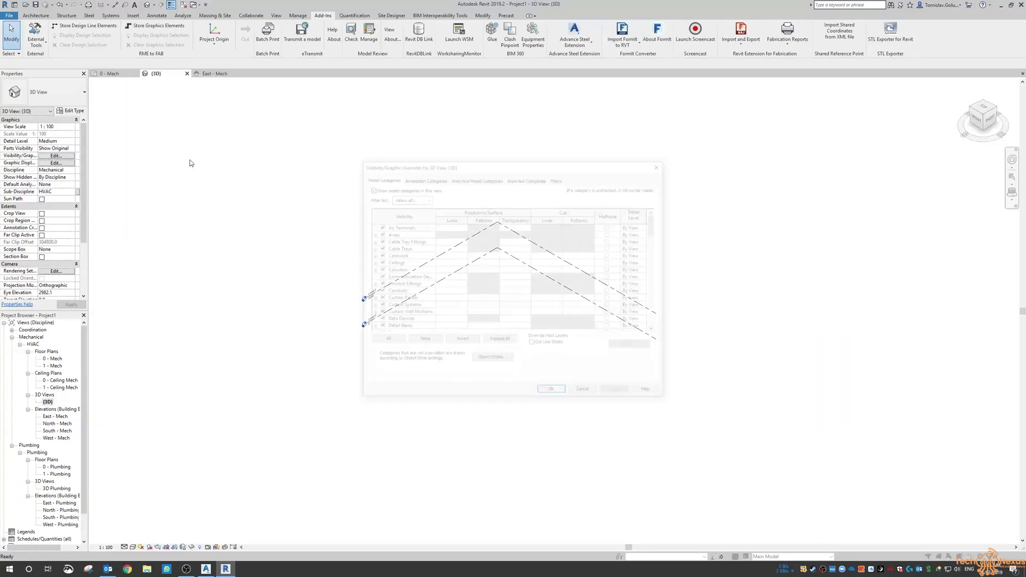
pyautogui.click(384, 342)
pyautogui.click(378, 227)
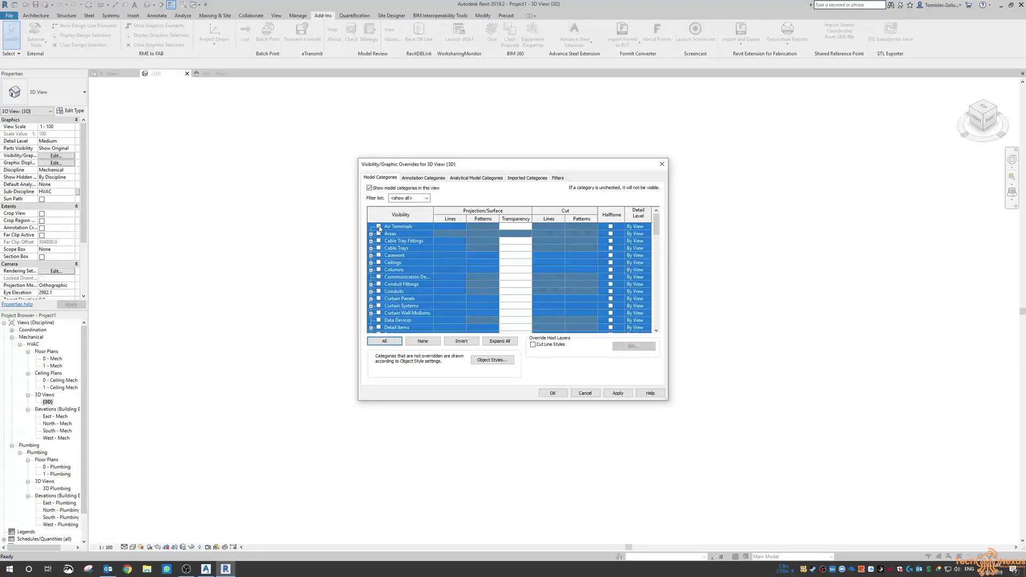
pyautogui.click(618, 394)
pyautogui.click(545, 393)
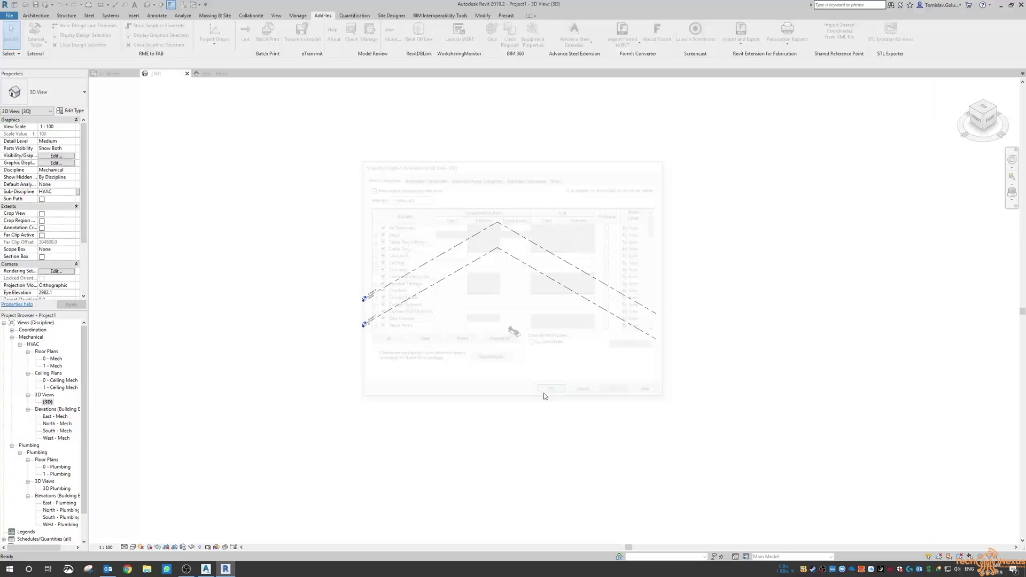
# Step: Examine the imported pump's flanges, casing, shaft, motor and base from several angles in the 3D view
pyautogui.scroll(8, 512, 330)
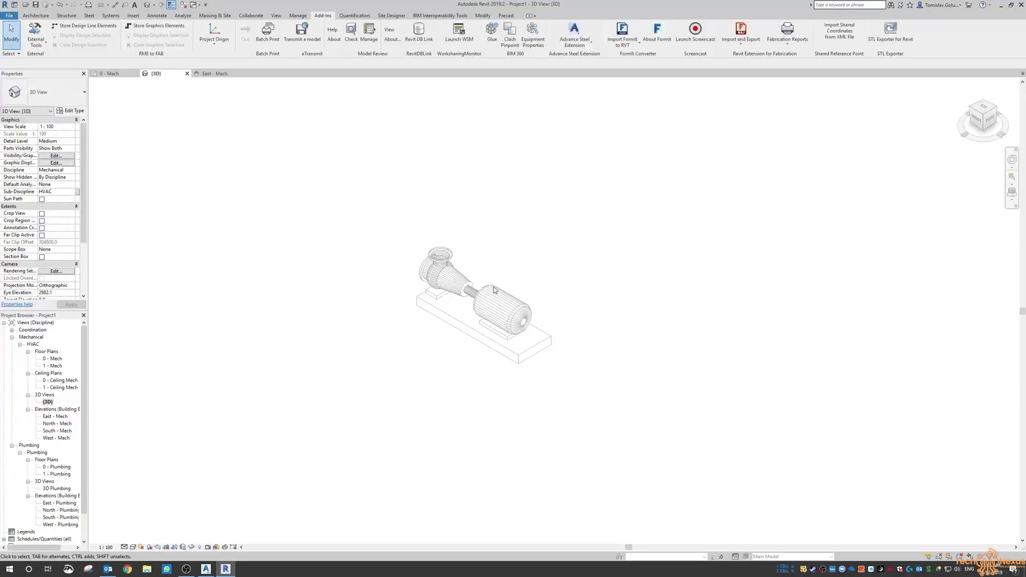
pyautogui.keyDown('shift'); pyautogui.moveTo(467, 323); pyautogui.dragTo(634, 268, button='middle'); pyautogui.keyUp('shift')
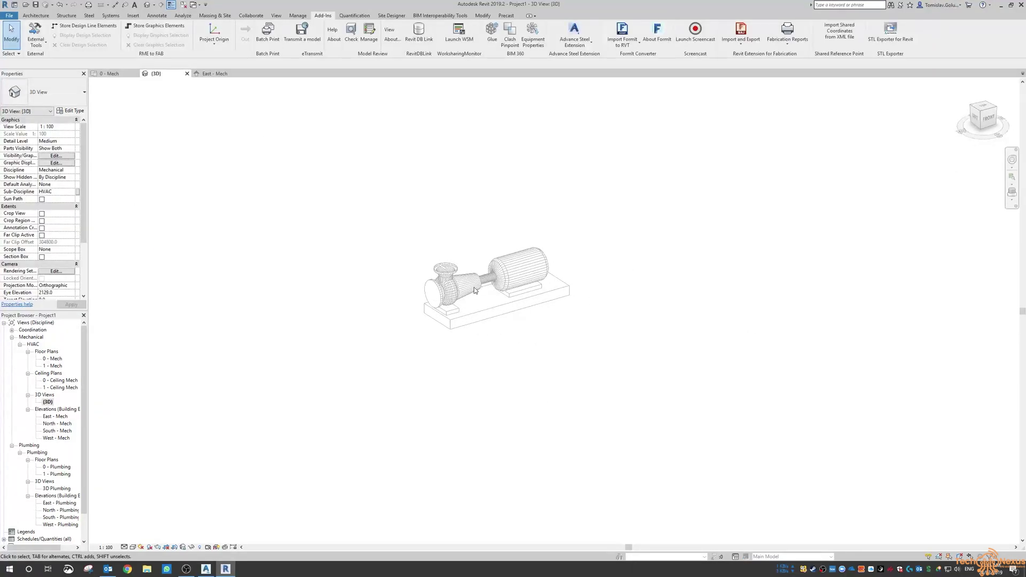
pyautogui.scroll(3, 469, 261)
pyautogui.scroll(2, 480, 251)
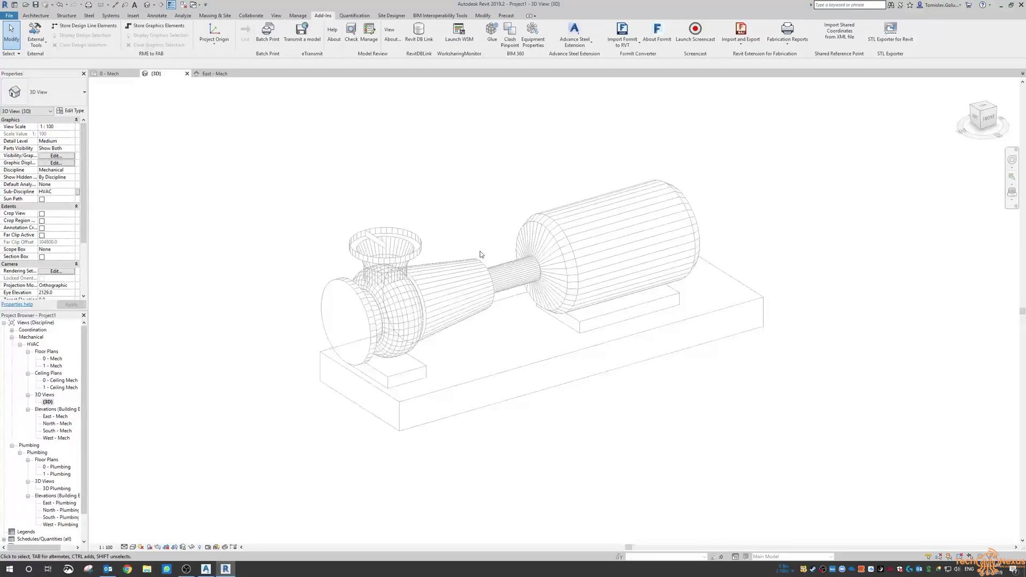
pyautogui.keyDown('shift'); pyautogui.moveTo(457, 222); pyautogui.dragTo(263, 206, button='middle'); pyautogui.keyUp('shift')
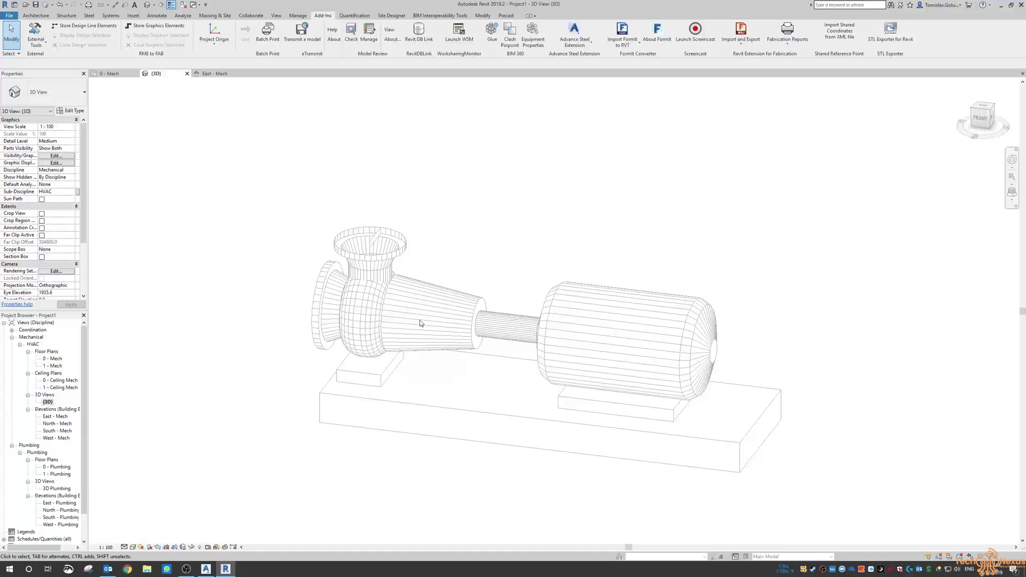
pyautogui.scroll(-5, 419, 323)
pyautogui.scroll(5, 435, 309)
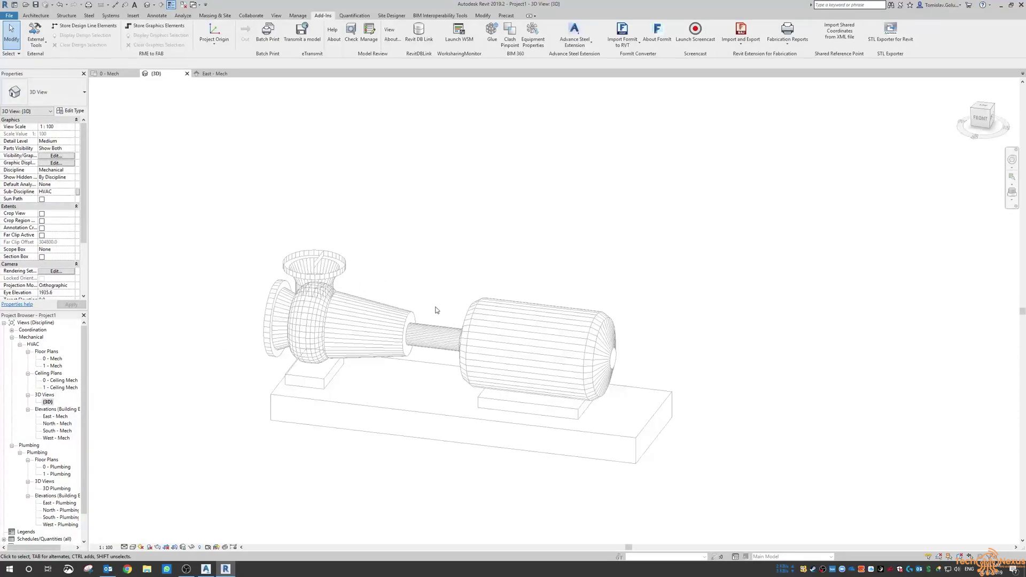
pyautogui.moveTo(471, 280); pyautogui.dragTo(529, 226, button='middle')
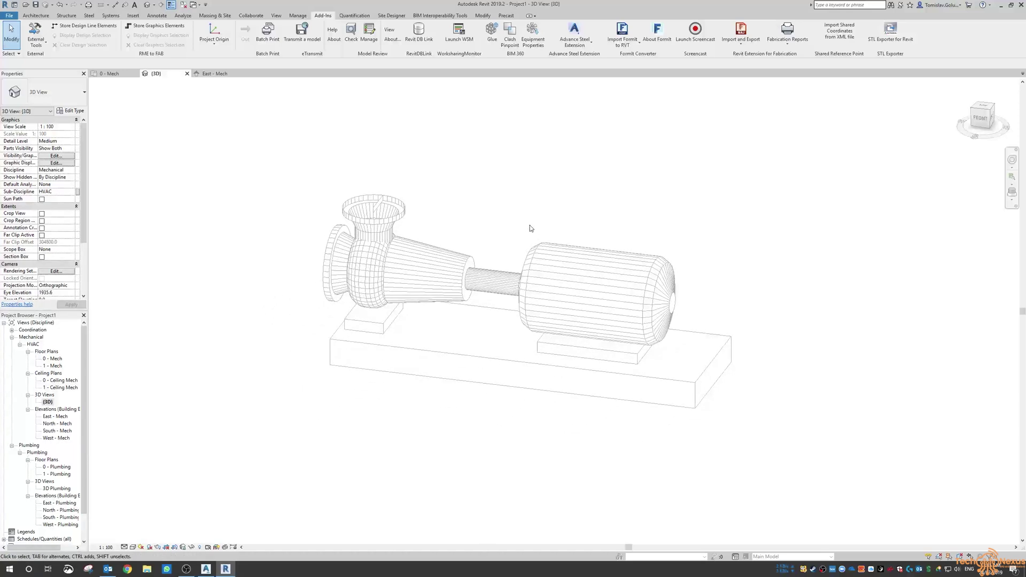
pyautogui.keyDown('shift'); pyautogui.moveTo(470, 206); pyautogui.dragTo(461, 259, button='middle'); pyautogui.keyUp('shift')
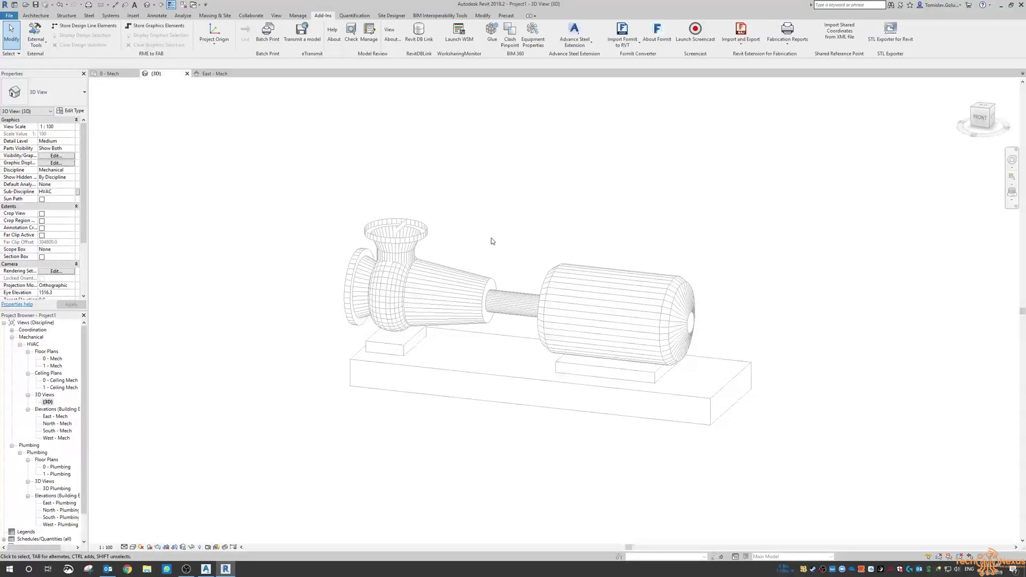
pyautogui.keyDown('shift'); pyautogui.moveTo(491, 238); pyautogui.dragTo(576, 204, button='middle'); pyautogui.keyUp('shift')
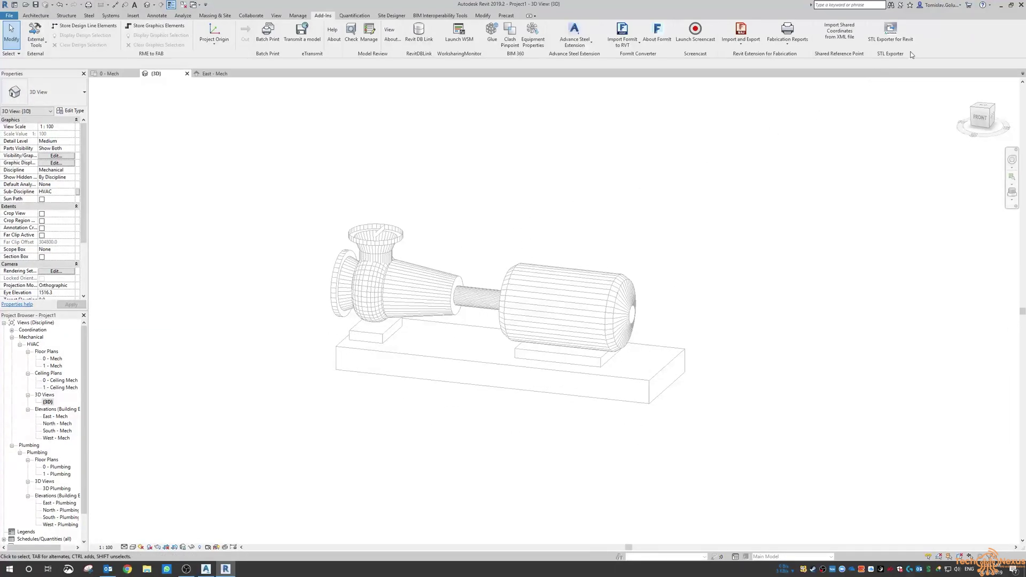
# Step: Close Revit without saving Project1 and switch to the EQUIP drawing in AutoCAD Plant 3D
pyautogui.click(1020, 4)
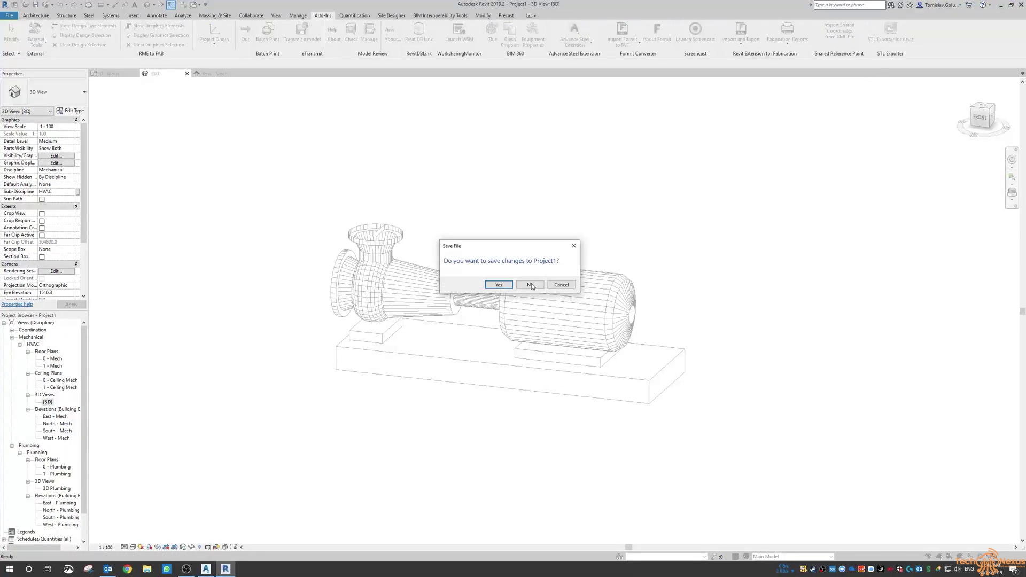
pyautogui.click(530, 285)
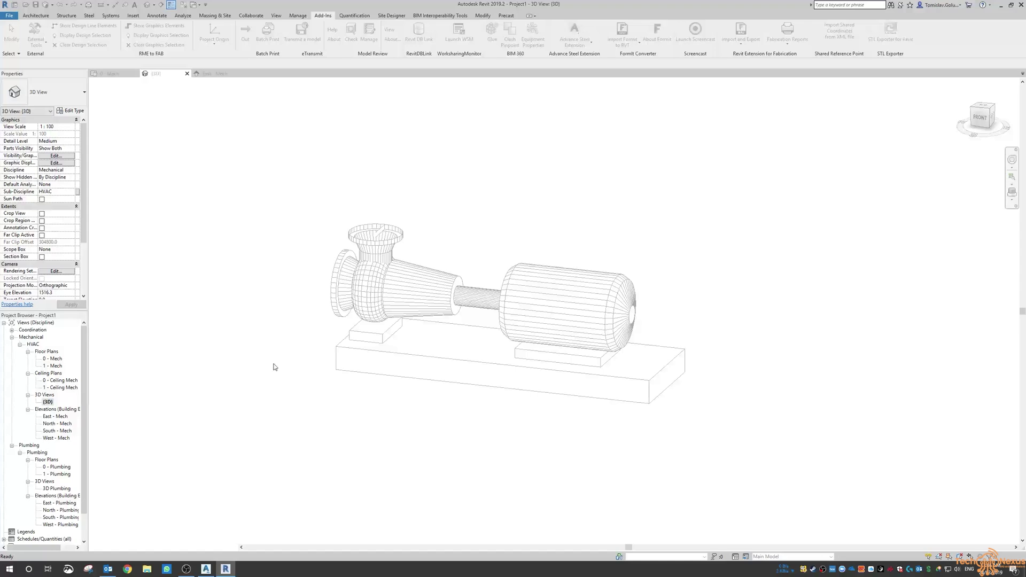
pyautogui.click(206, 569)
pyautogui.moveTo(392, 194); pyautogui.dragTo(359, 194, button='middle')
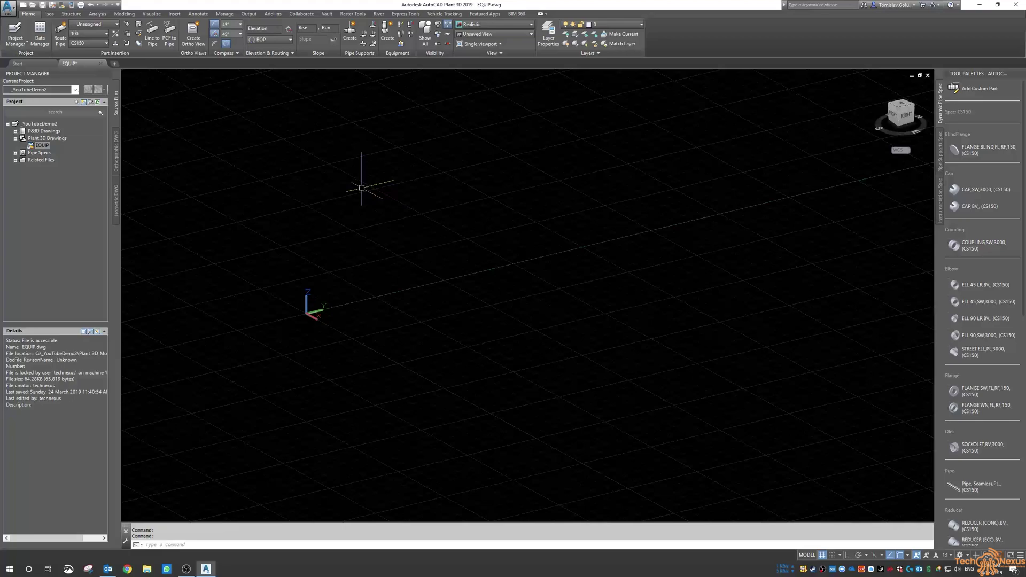
# Step: Import the pump's exported ACIS (*.sat) file from the desktop into the drawing and show the drawing extents
pyautogui.write('import')
pyautogui.press('Return')
pyautogui.click(408, 287)
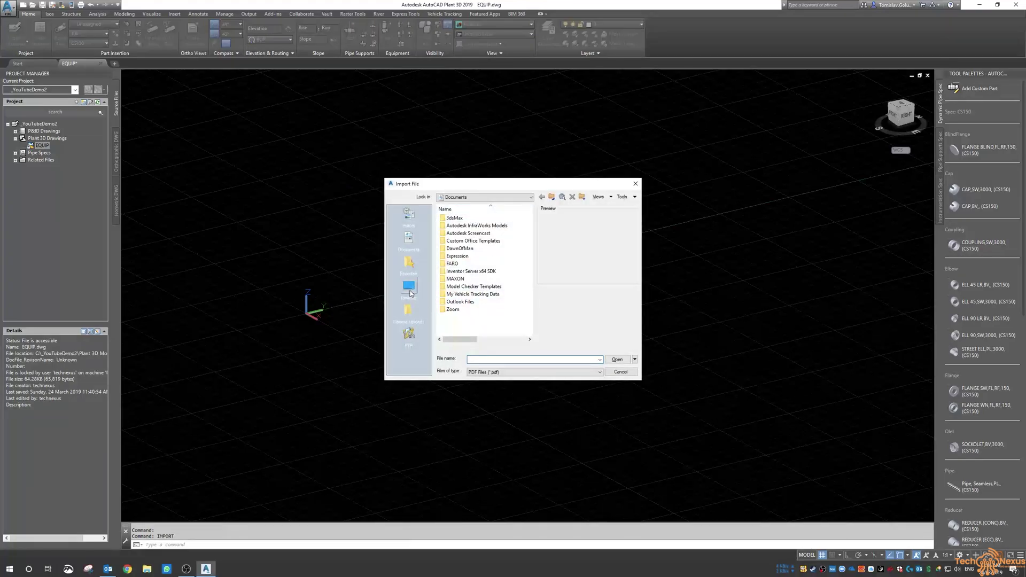
pyautogui.click(494, 372)
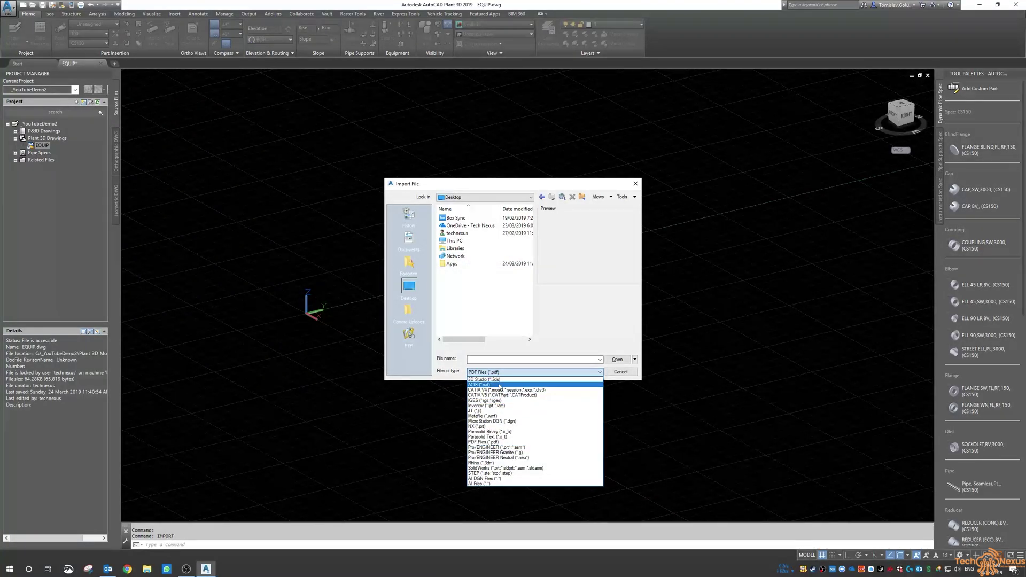
pyautogui.click(480, 384)
pyautogui.click(462, 271)
pyautogui.click(617, 360)
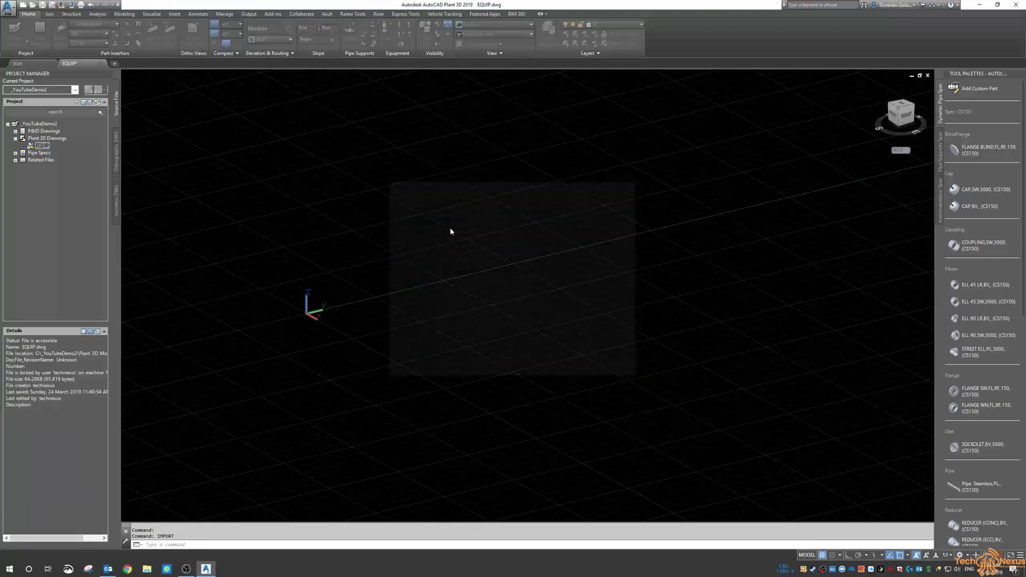
pyautogui.write('z')
pyautogui.press('Return')
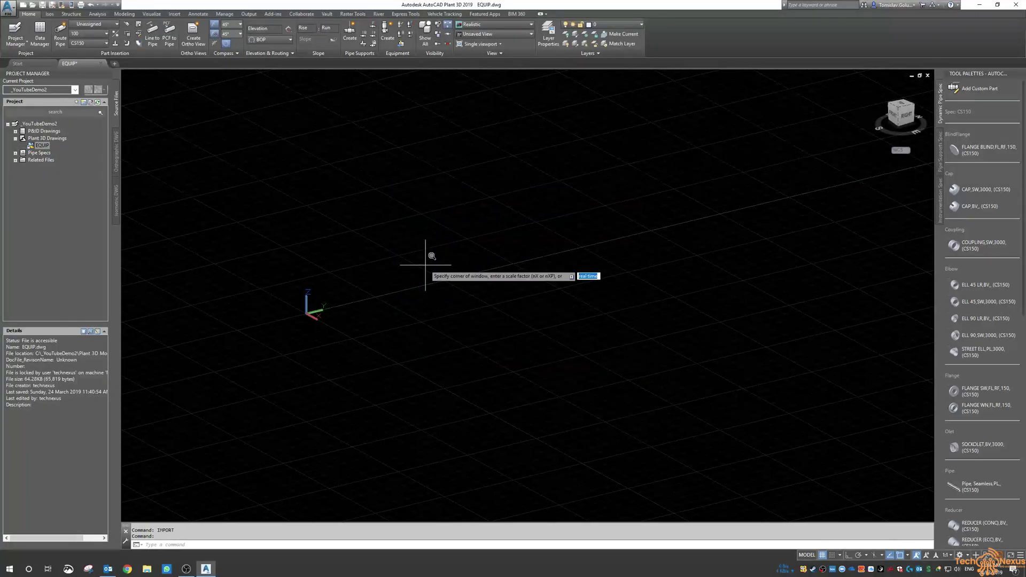
pyautogui.write('e')
pyautogui.press('Return')
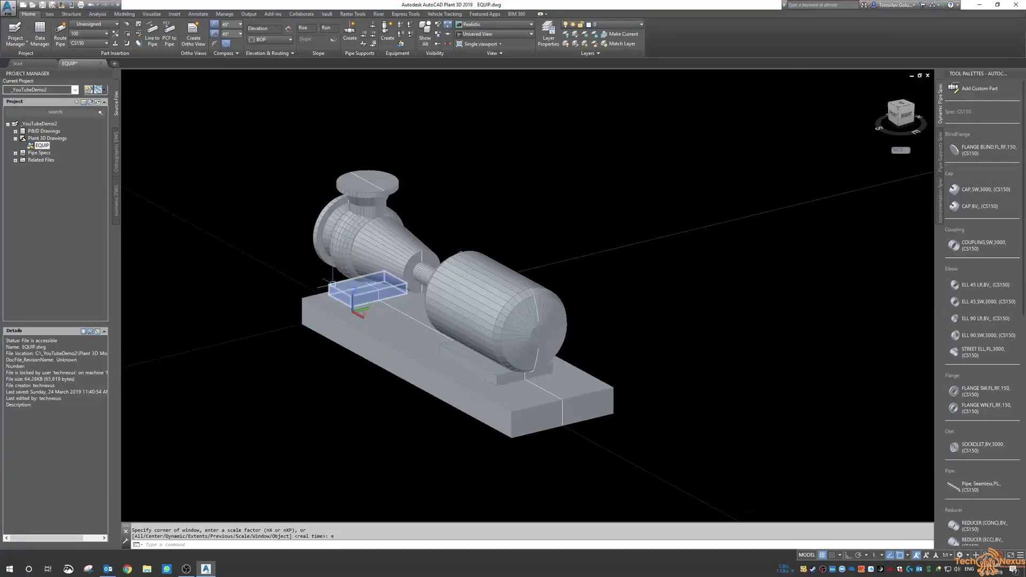
# Step: Select one stray outline line beside the pump base together with all similar lines and erase them
pyautogui.keyDown('shift'); pyautogui.moveTo(264, 348); pyautogui.dragTo(505, 353, button='middle'); pyautogui.keyUp('shift')
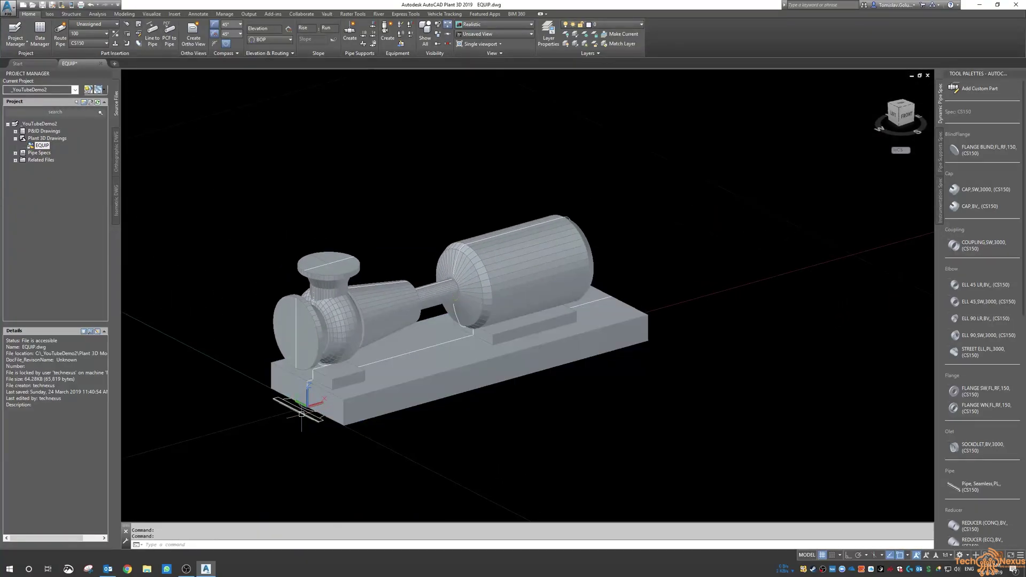
pyautogui.press('Escape')
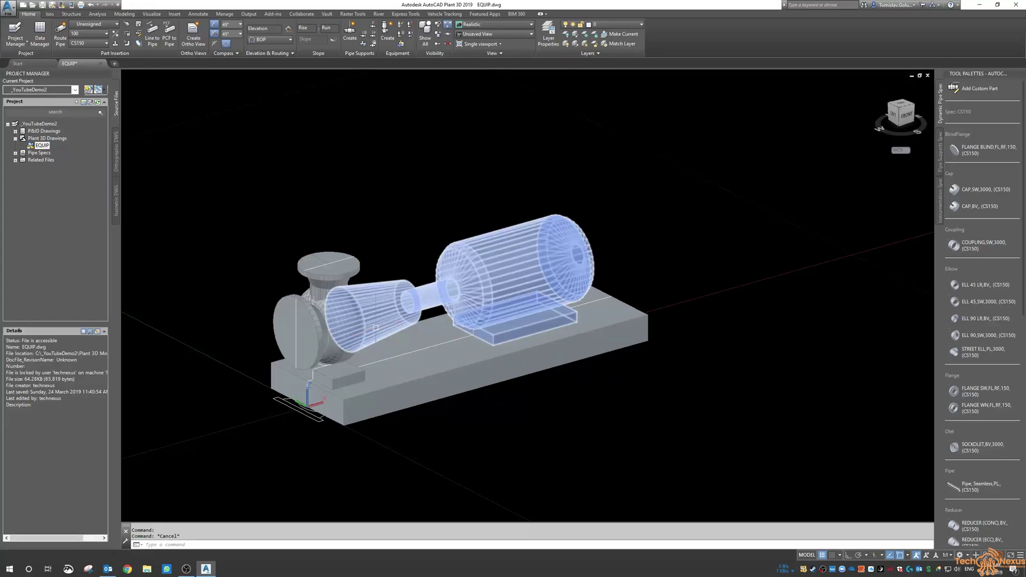
pyautogui.keyDown('shift'); pyautogui.moveTo(556, 417); pyautogui.dragTo(452, 427, button='middle'); pyautogui.keyUp('shift')
pyautogui.keyDown('shift'); pyautogui.moveTo(321, 408); pyautogui.dragTo(312, 422, button='middle'); pyautogui.keyUp('shift')
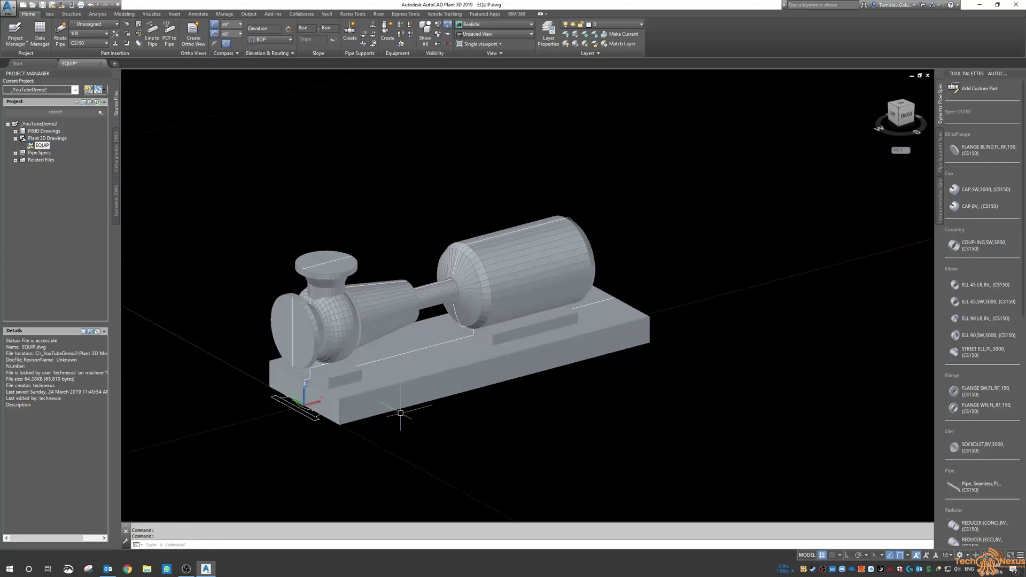
pyautogui.scroll(6, 308, 408)
pyautogui.rightClick(299, 412)
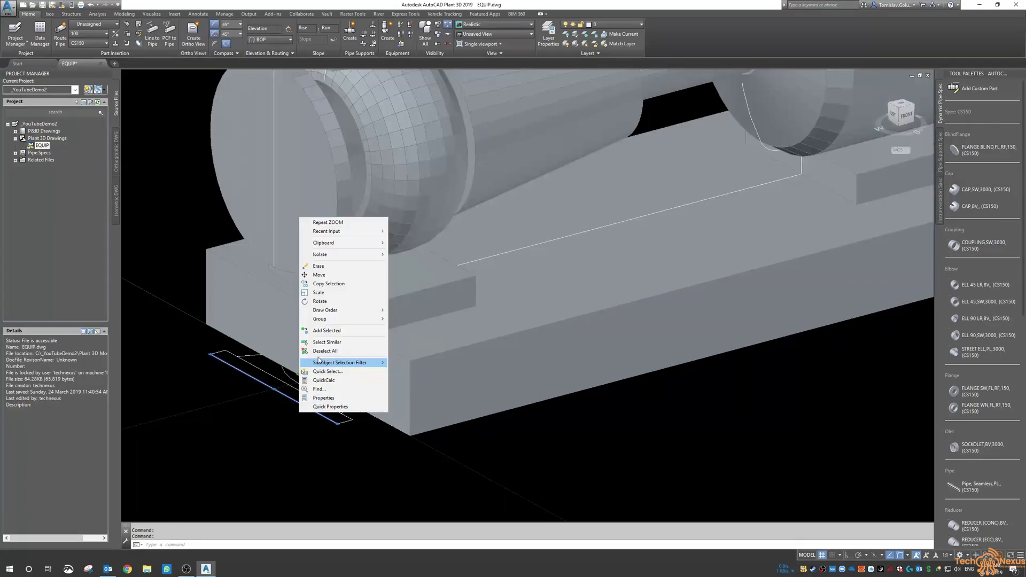
pyautogui.click(326, 343)
pyautogui.press('Delete')
pyautogui.scroll(-10, 287, 419)
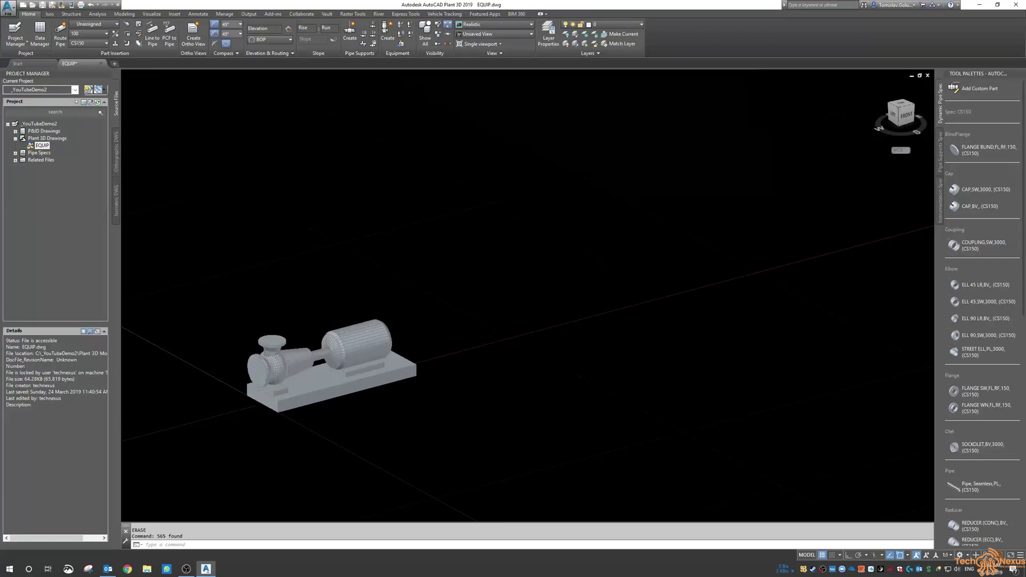
# Step: Define a block named PUMP-01 with its base point at the origin, on the lower end edge of the pump base
pyautogui.scroll(4, 291, 309)
pyautogui.moveTo(374, 340); pyautogui.dragTo(368, 258, button='middle')
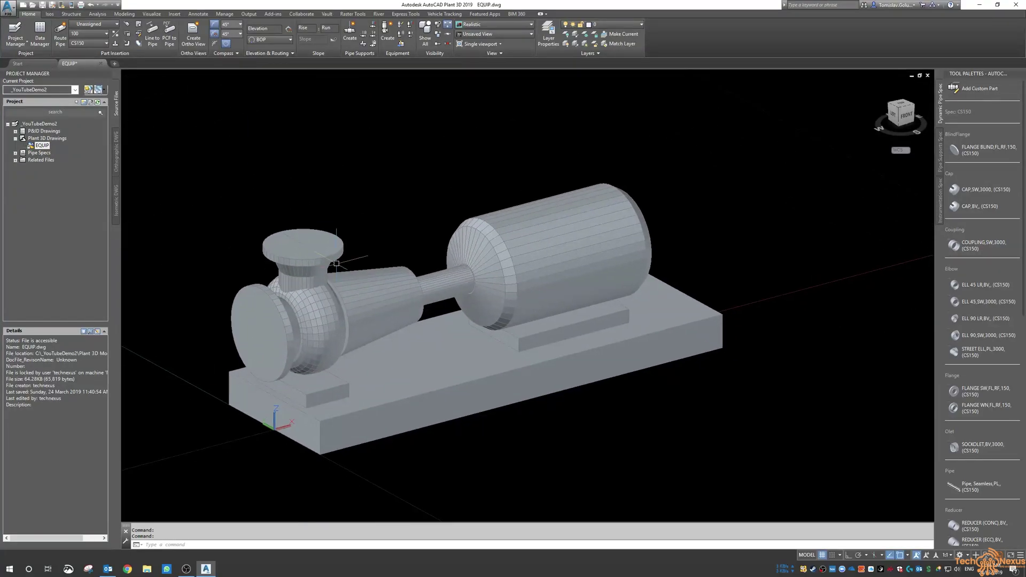
pyautogui.moveTo(470, 114); pyautogui.dragTo(498, 116, button='middle')
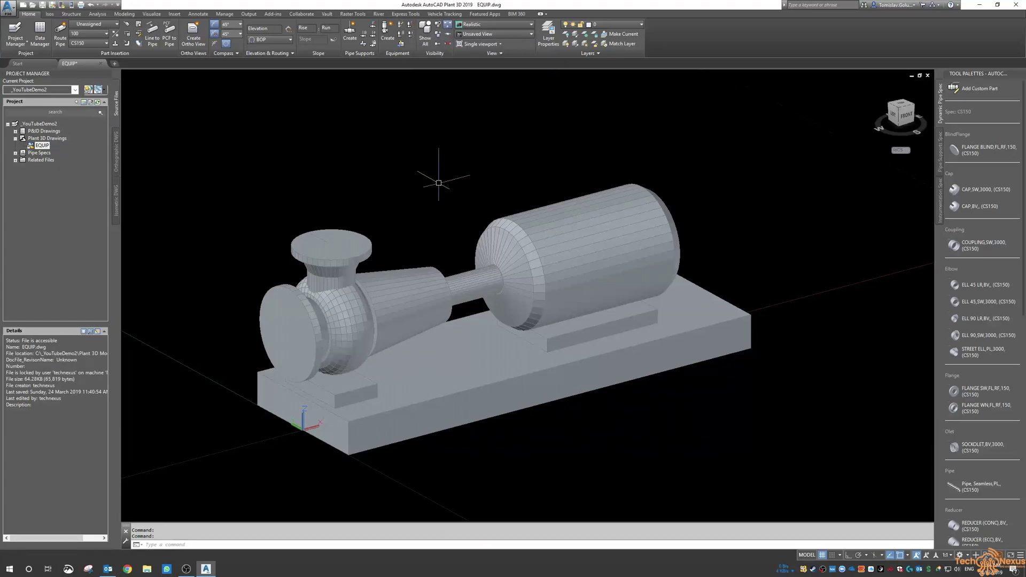
pyautogui.write('block')
pyautogui.press('Return')
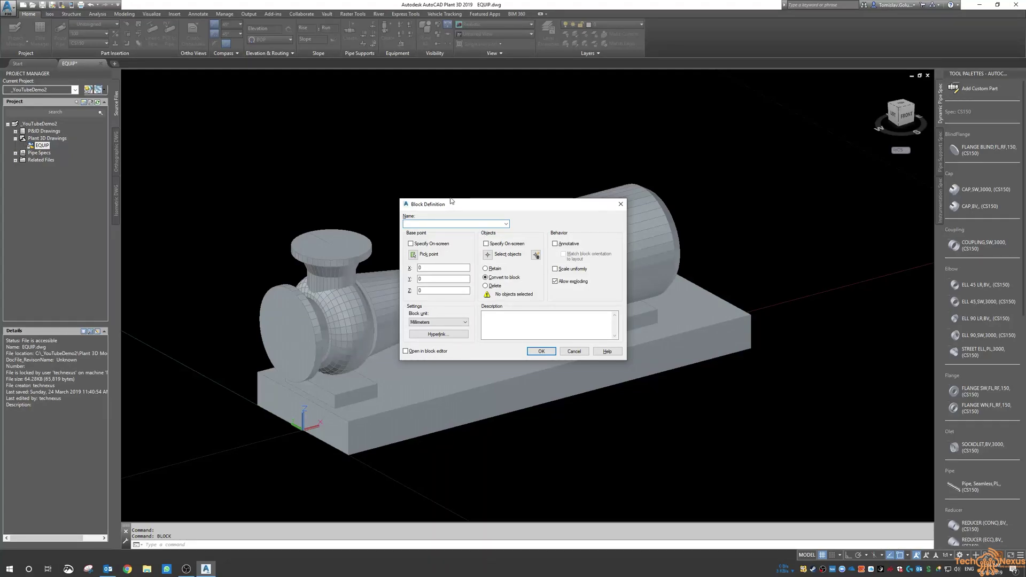
pyautogui.write('pu')
pyautogui.click(413, 254)
pyautogui.click(306, 432)
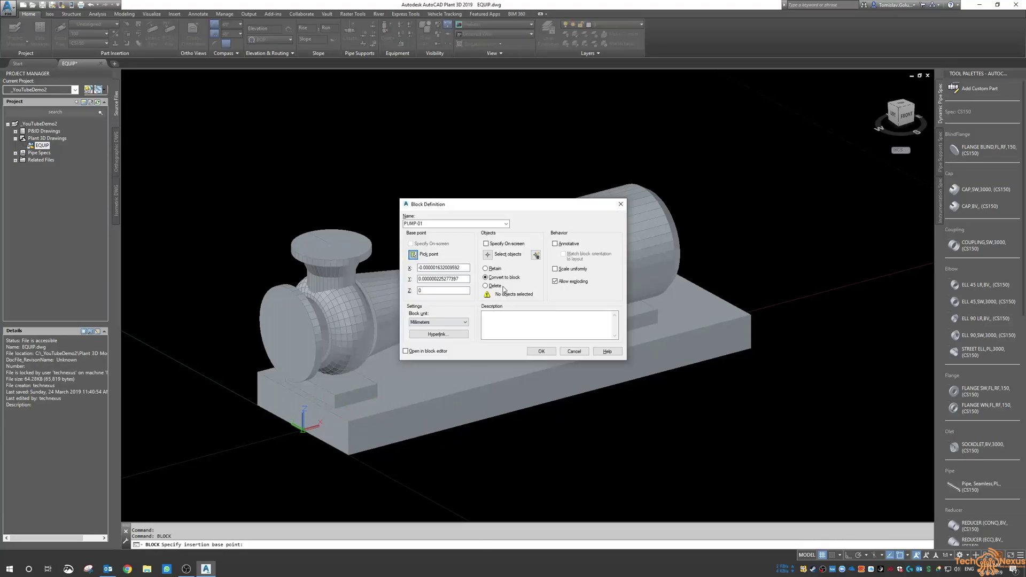
# Step: Select all the pump's solids as the block's objects, convert them to the block and clear the selection
pyautogui.click(487, 253)
pyautogui.click(180, 106)
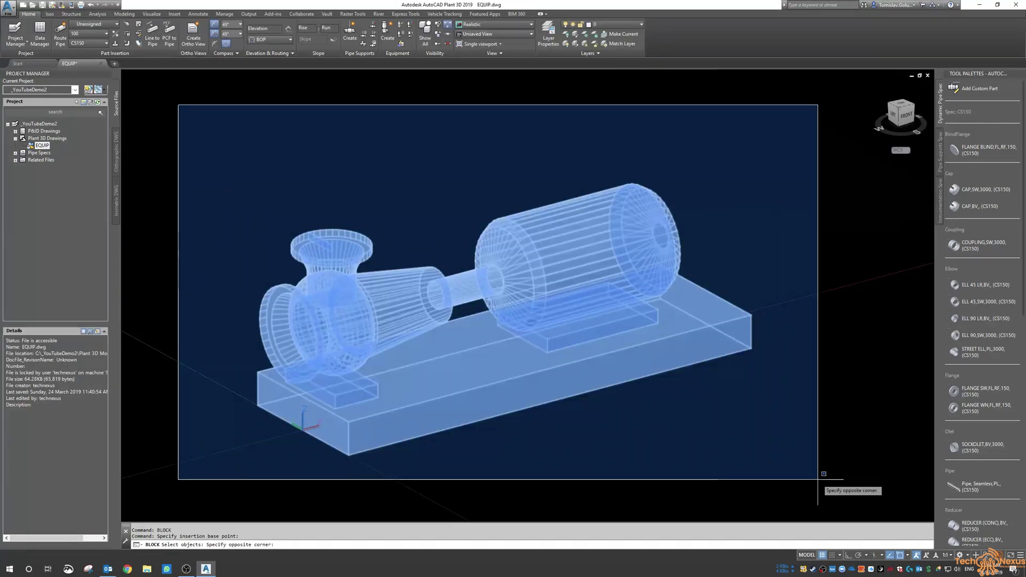
pyautogui.click(814, 484)
pyautogui.press('Return')
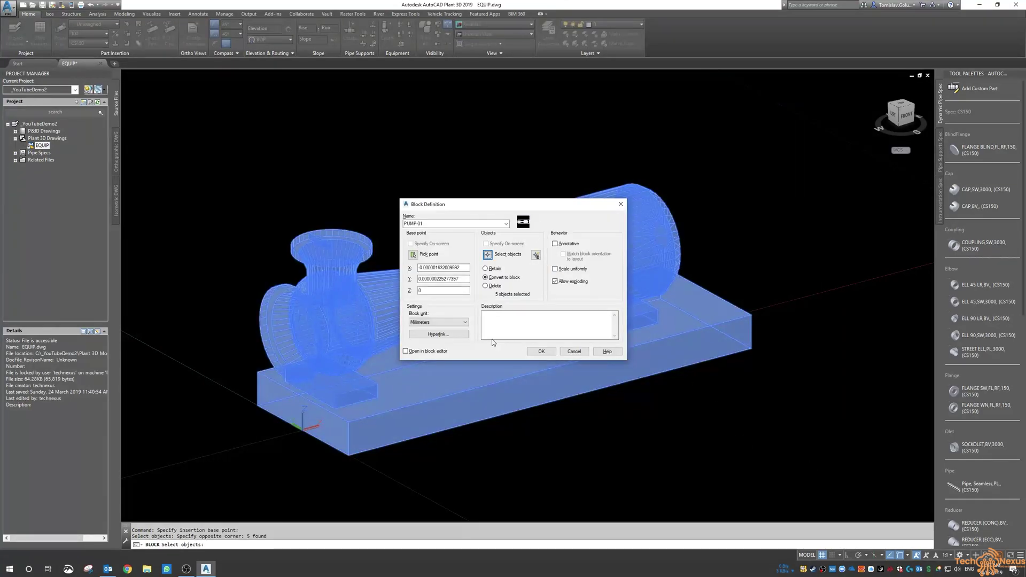
pyautogui.click(540, 351)
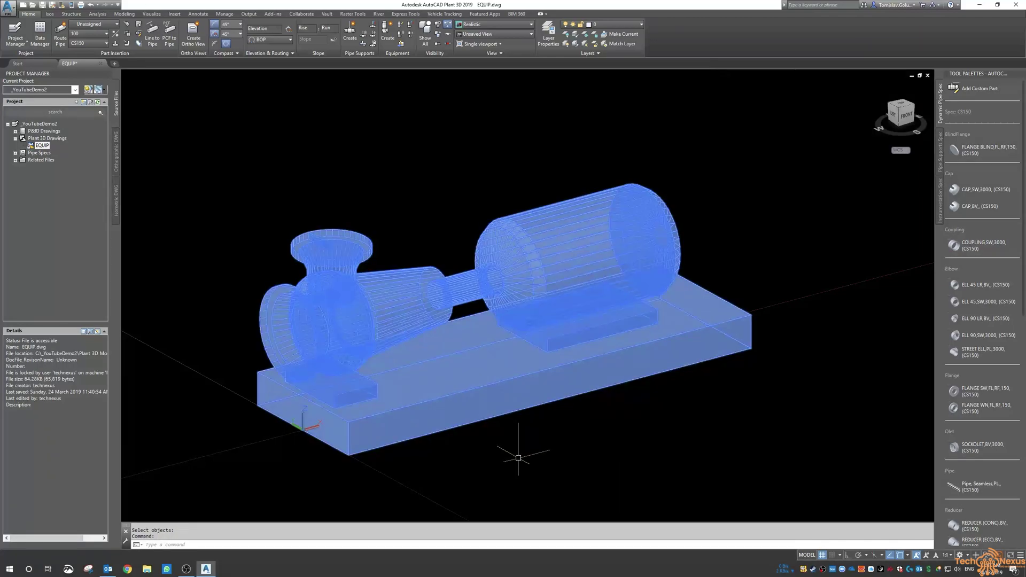
pyautogui.press('Escape')
pyautogui.scroll(-3, 383, 224)
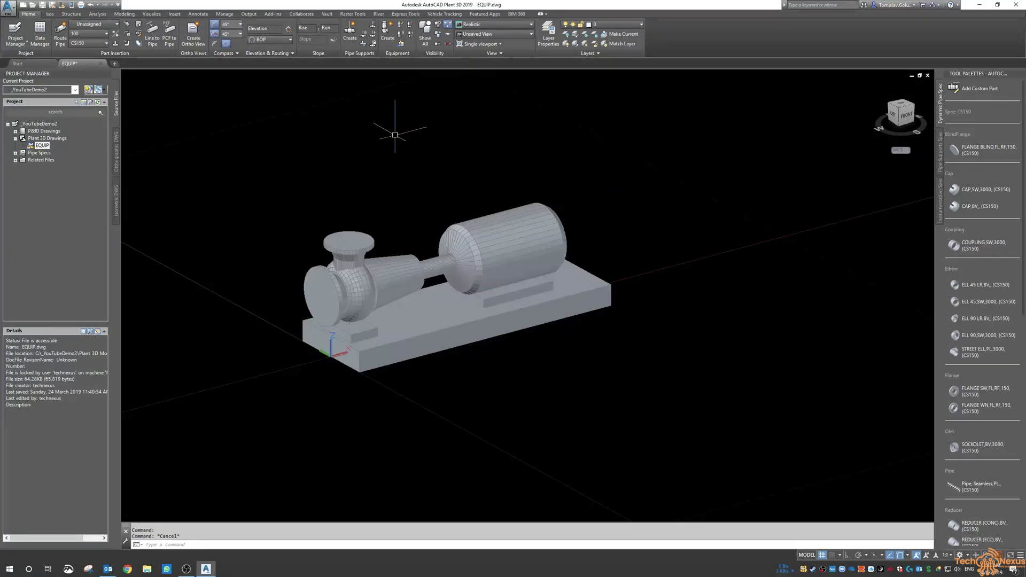
# Step: Convert the pump block to Plant 3D equipment of type Pump, accepting its equipment settings without a tag or description
pyautogui.click(412, 27)
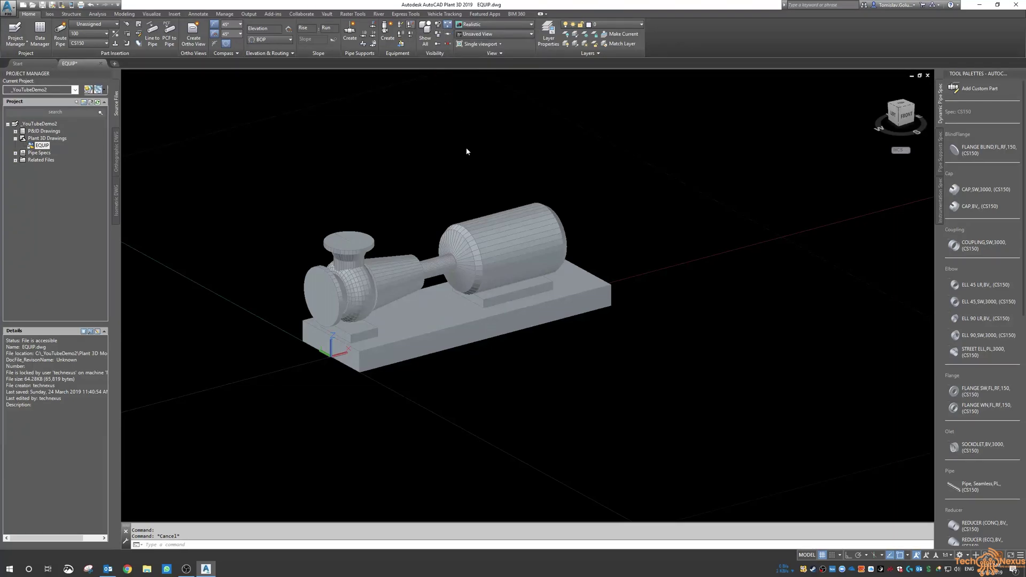
pyautogui.click(395, 291)
pyautogui.press('Return')
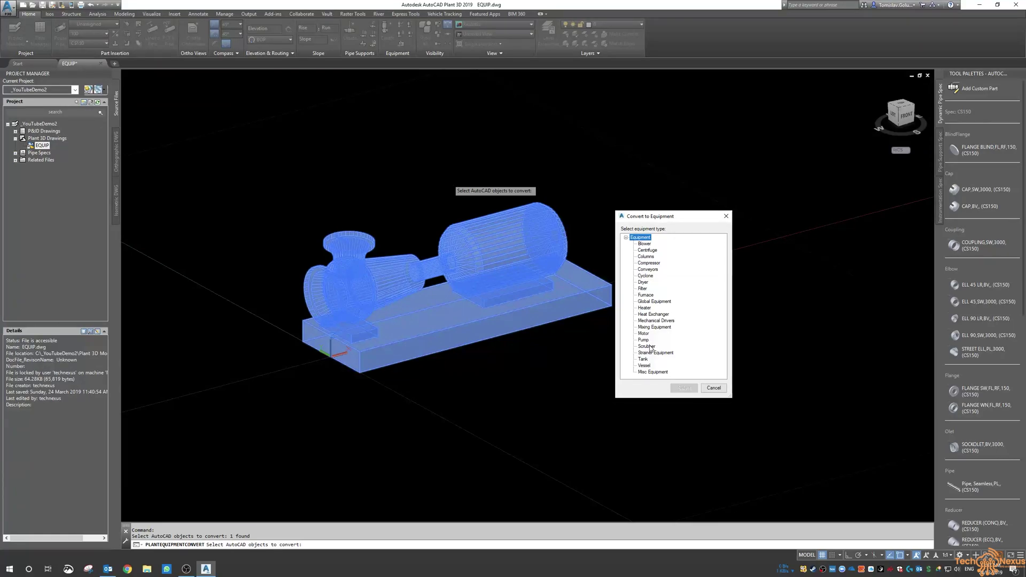
pyautogui.click(644, 341)
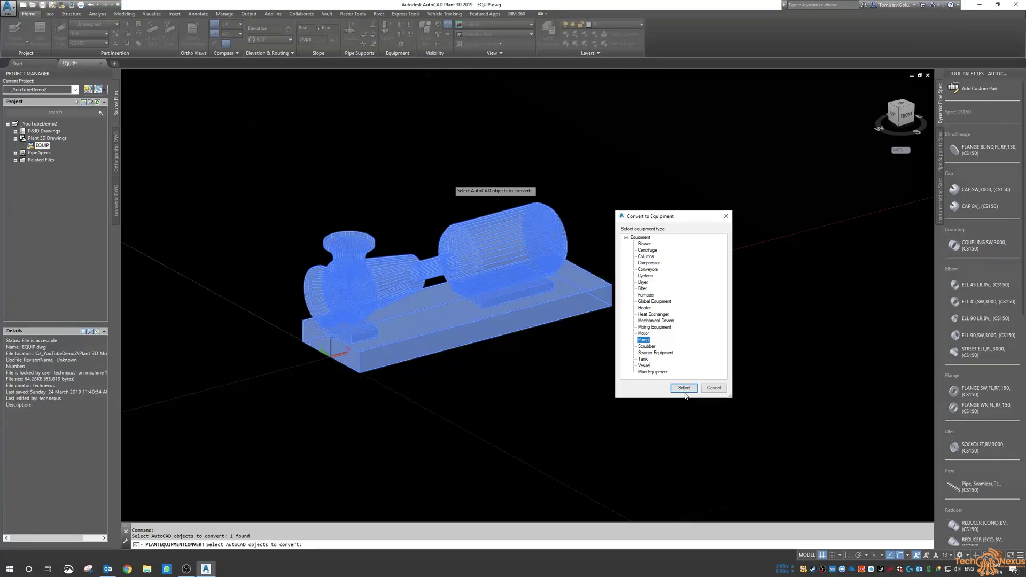
pyautogui.click(683, 388)
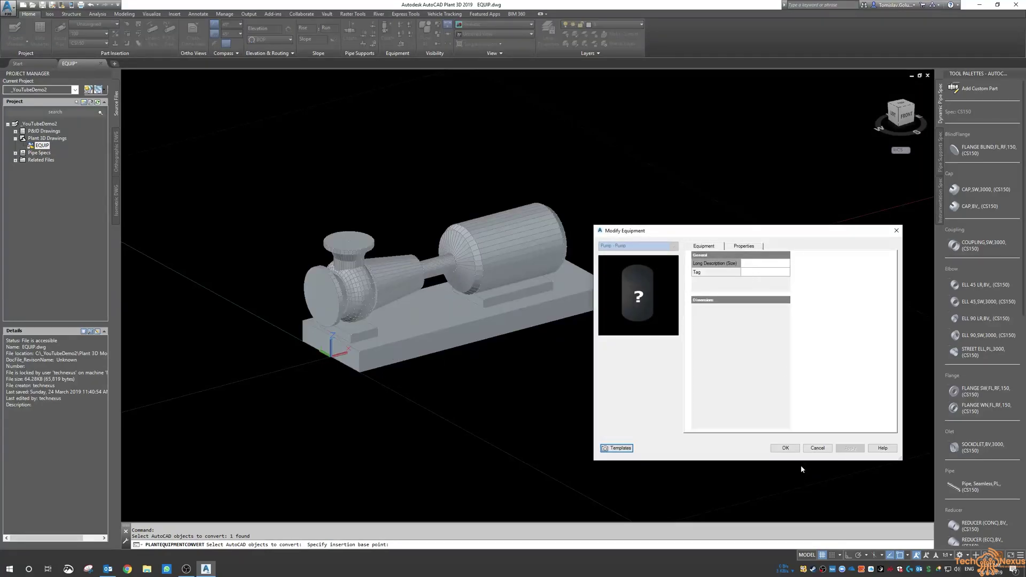
pyautogui.click(784, 448)
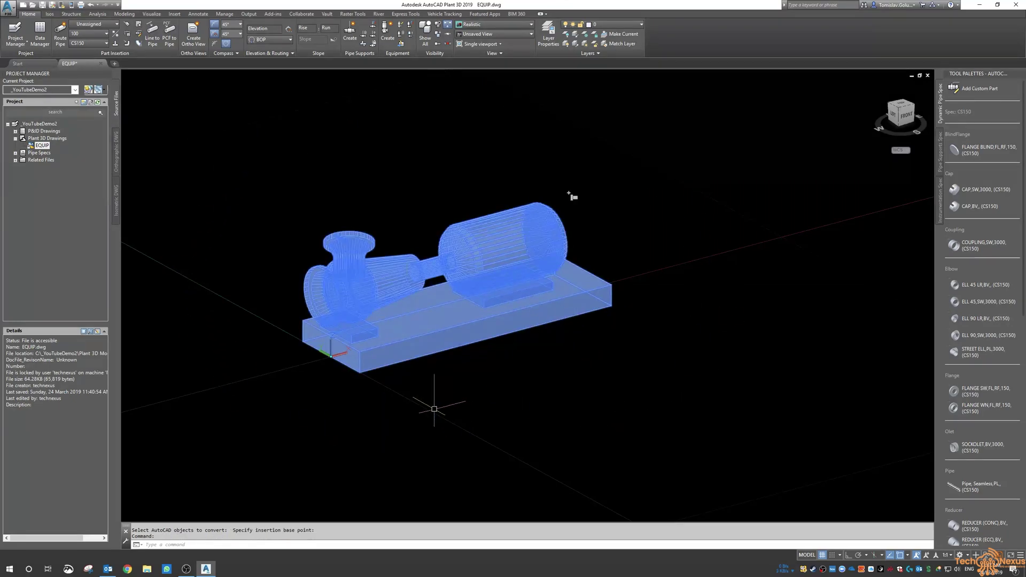
pyautogui.scroll(2, 298, 234)
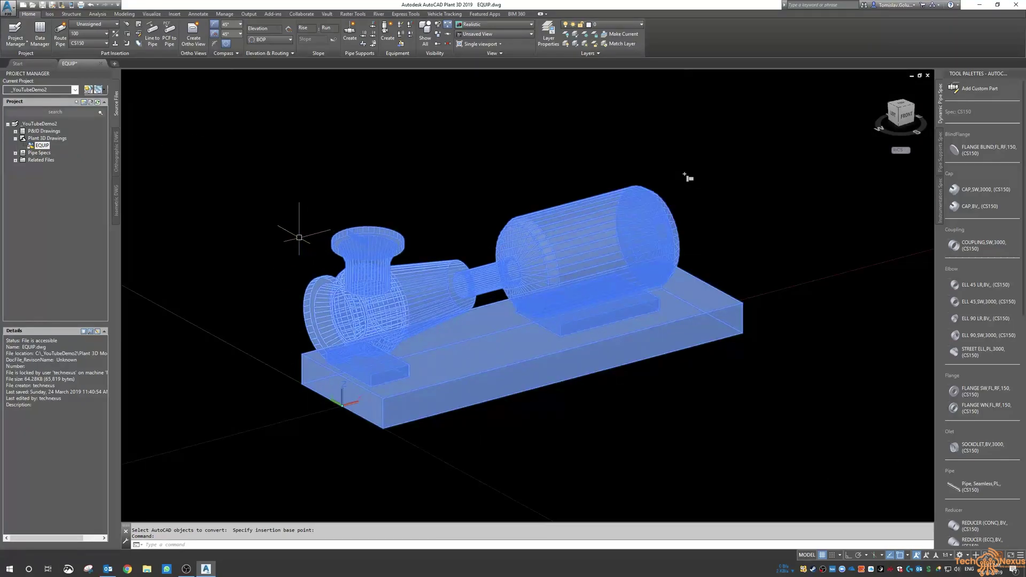
pyautogui.press('Escape')
pyautogui.scroll(2, 302, 229)
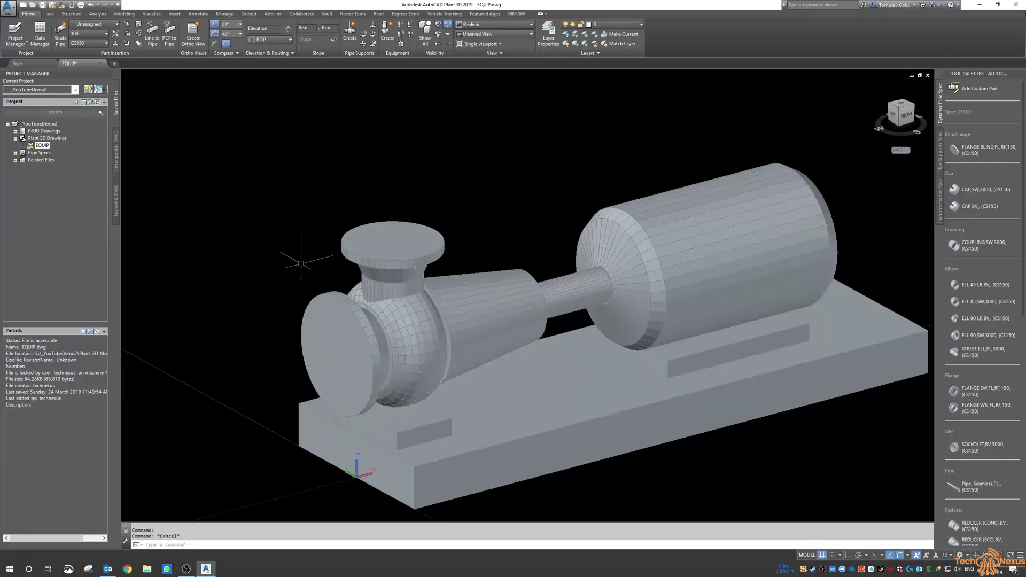
pyautogui.click(398, 293)
pyautogui.press('Escape')
pyautogui.scroll(-2, 275, 181)
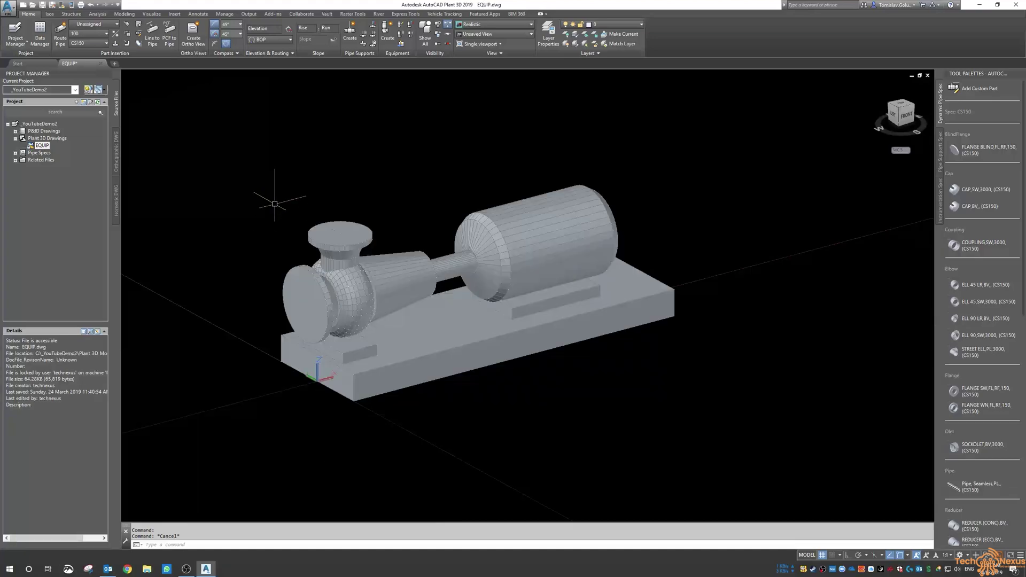
pyautogui.moveTo(275, 194); pyautogui.dragTo(285, 183, button='middle')
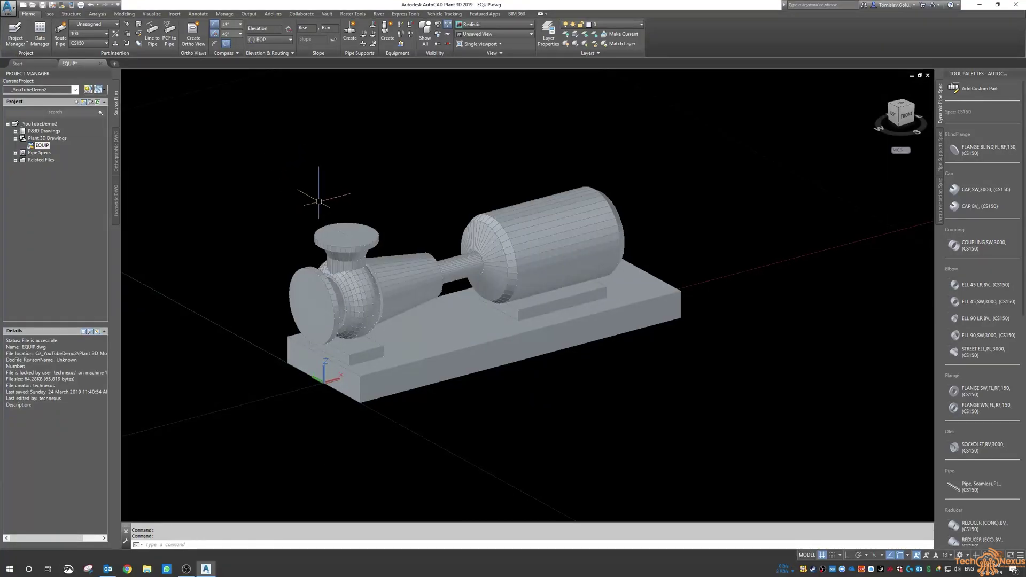
# Step: Start adding a nozzle to the pump equipment and try to locate it with a Center snap on the upper flange
pyautogui.click(359, 228)
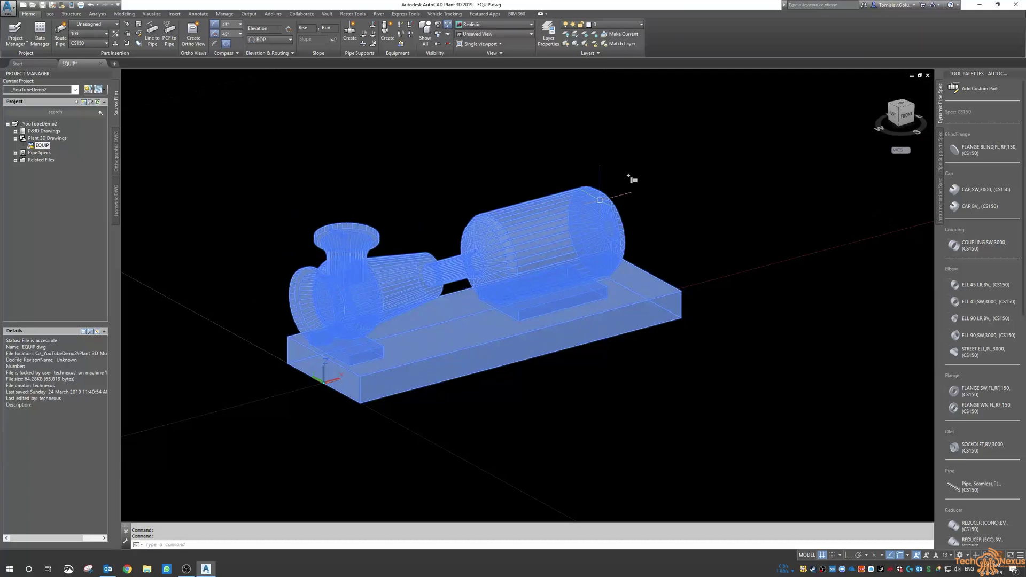
pyautogui.click(634, 180)
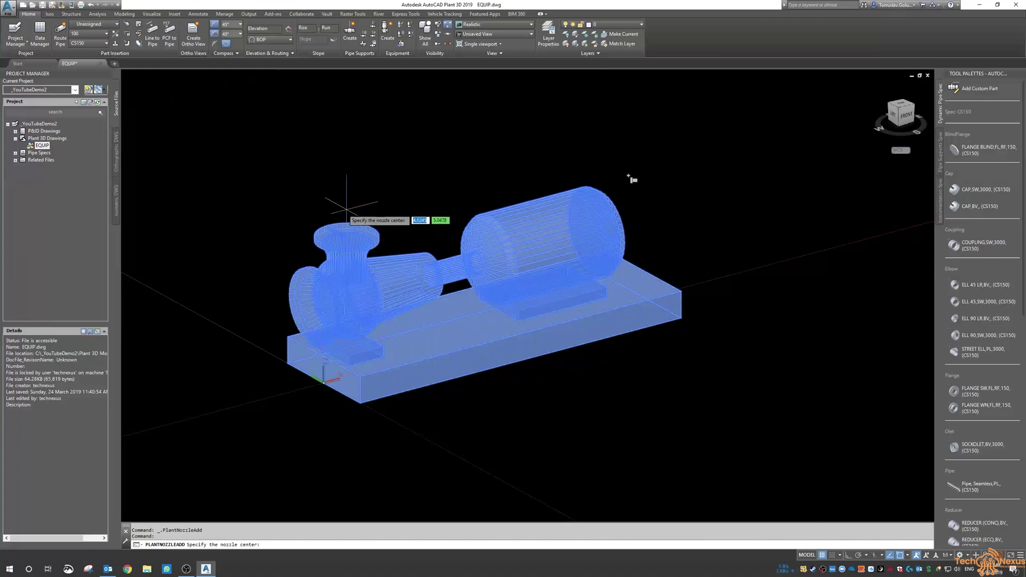
pyautogui.scroll(3, 332, 206)
pyautogui.write('CEN')
pyautogui.press('Return')
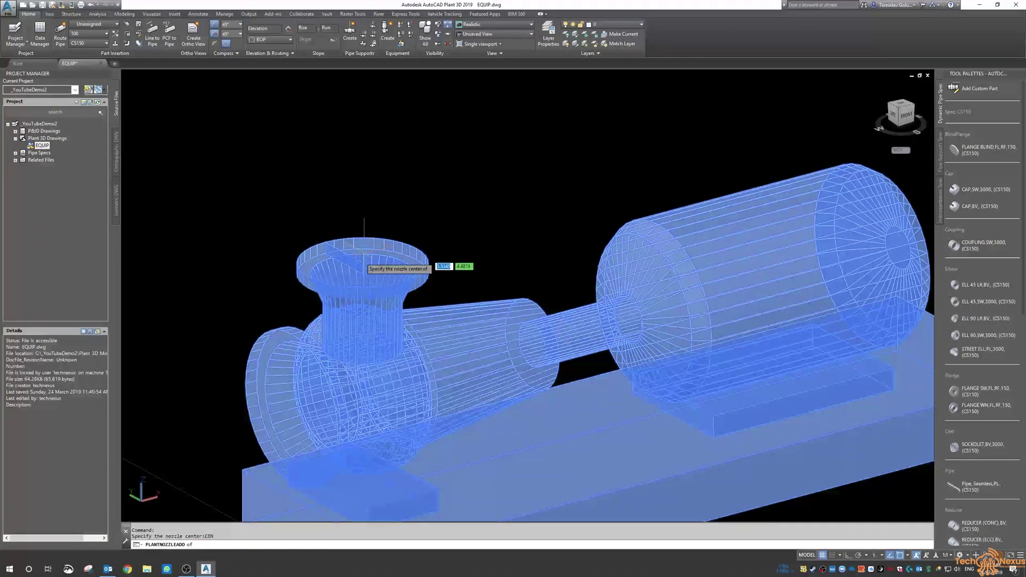
pyautogui.click(379, 238)
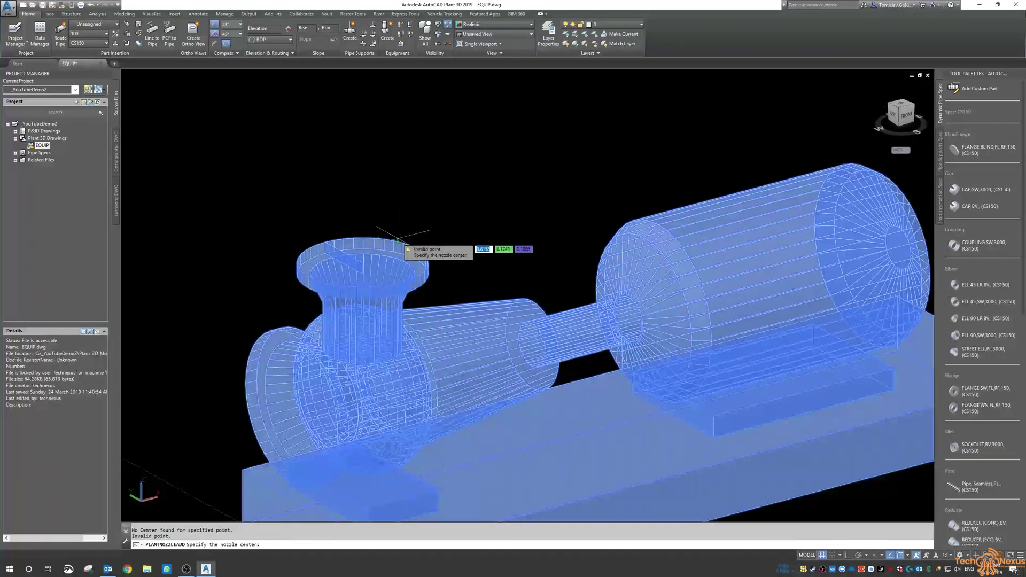
# Step: Locate the nozzle midway between two opposite points on the upper flange's rim and direct it straight up using Ortho
pyautogui.scroll(3, 390, 208)
pyautogui.keyDown('shift'); pyautogui.rightClick(318, 191); pyautogui.keyUp('shift')
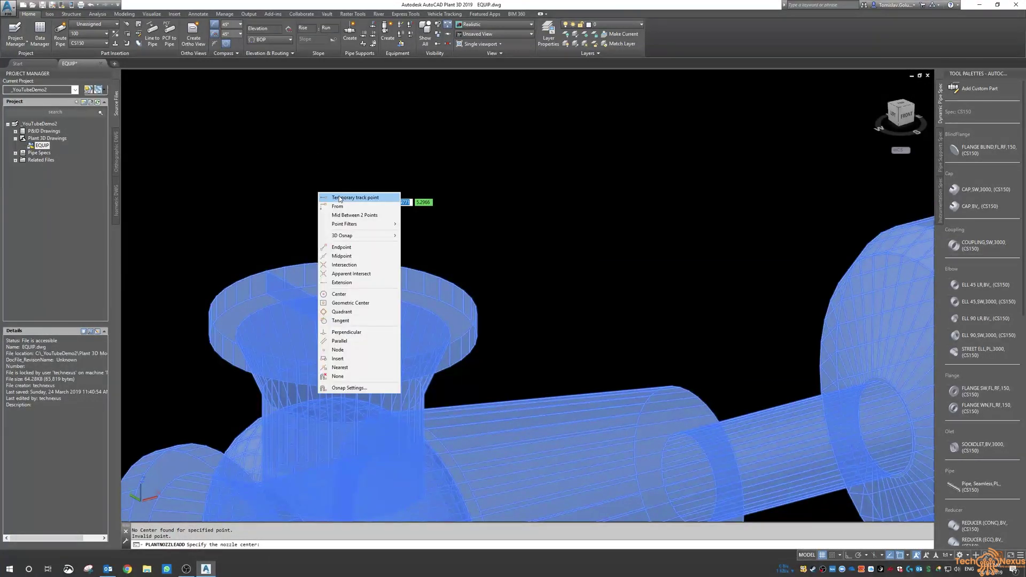
pyautogui.click(352, 214)
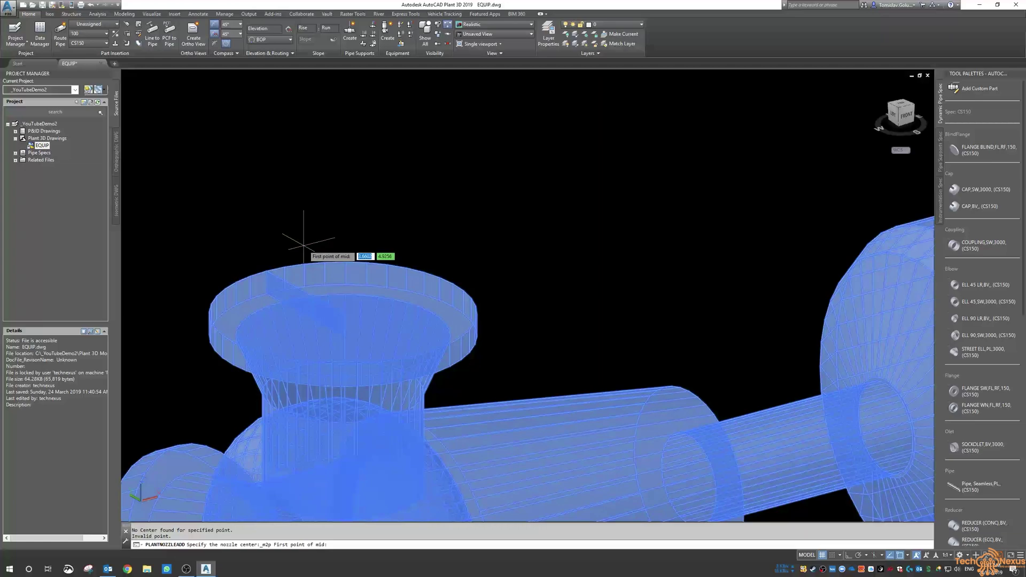
pyautogui.click(463, 290)
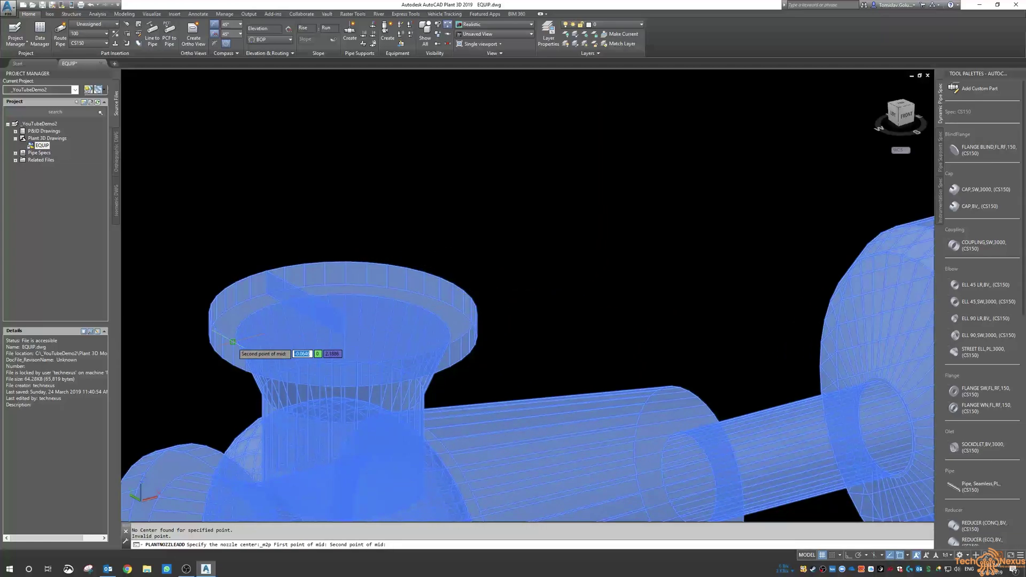
pyautogui.click(240, 344)
pyautogui.press('F8')
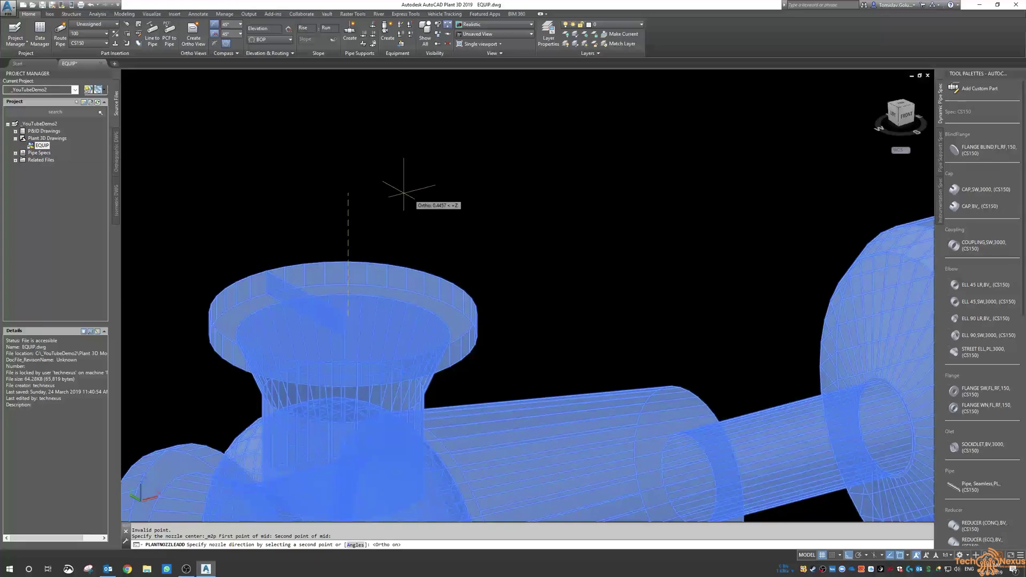
pyautogui.click(390, 181)
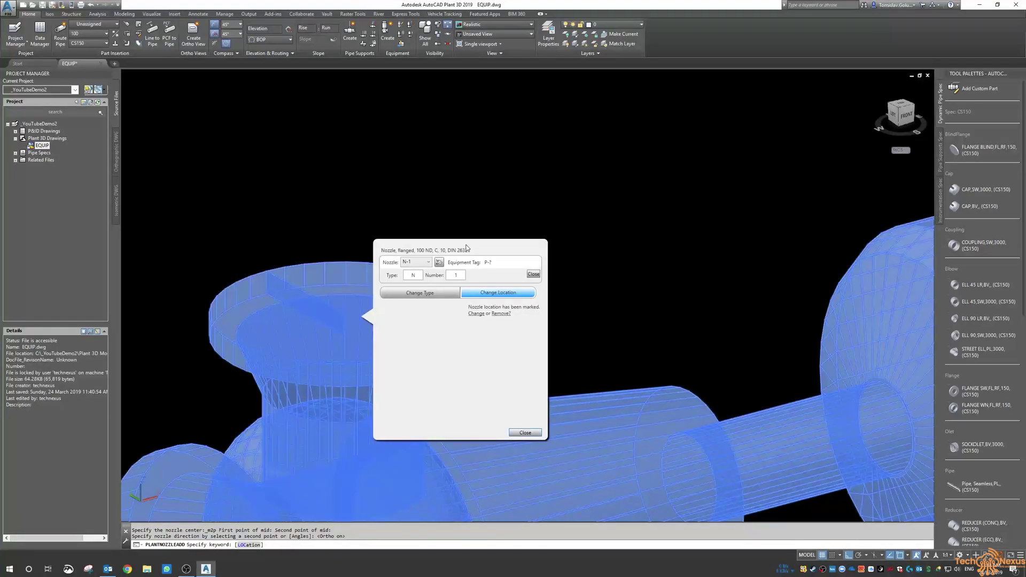
# Step: Change nozzle N-1 to inch units and pressure class 150, using the flanged 4" ND, RF, 150, ASME B16.5 type
pyautogui.click(434, 291)
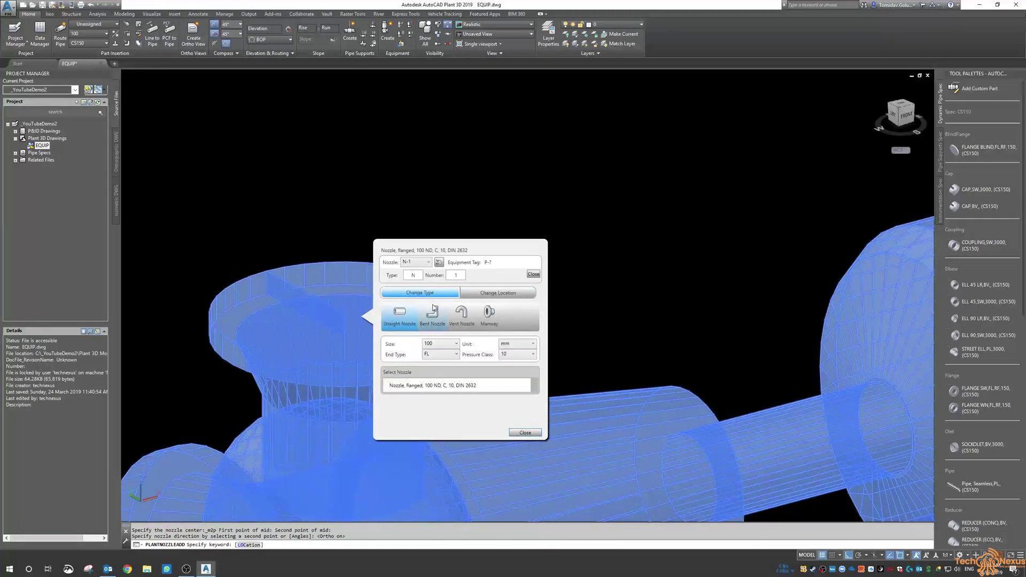
pyautogui.click(509, 345)
pyautogui.click(510, 359)
pyautogui.click(517, 354)
pyautogui.click(513, 365)
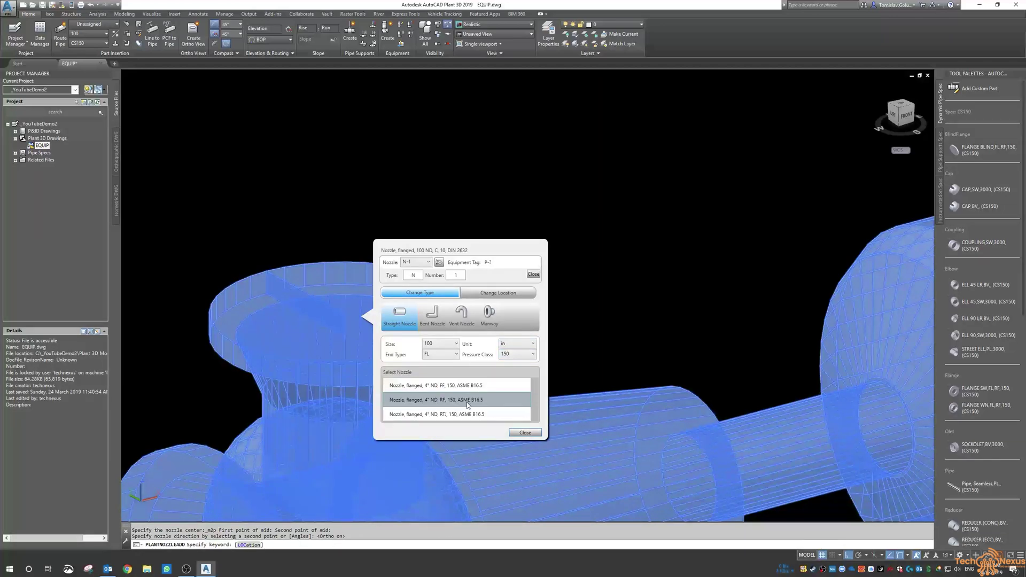
pyautogui.click(467, 401)
pyautogui.click(489, 293)
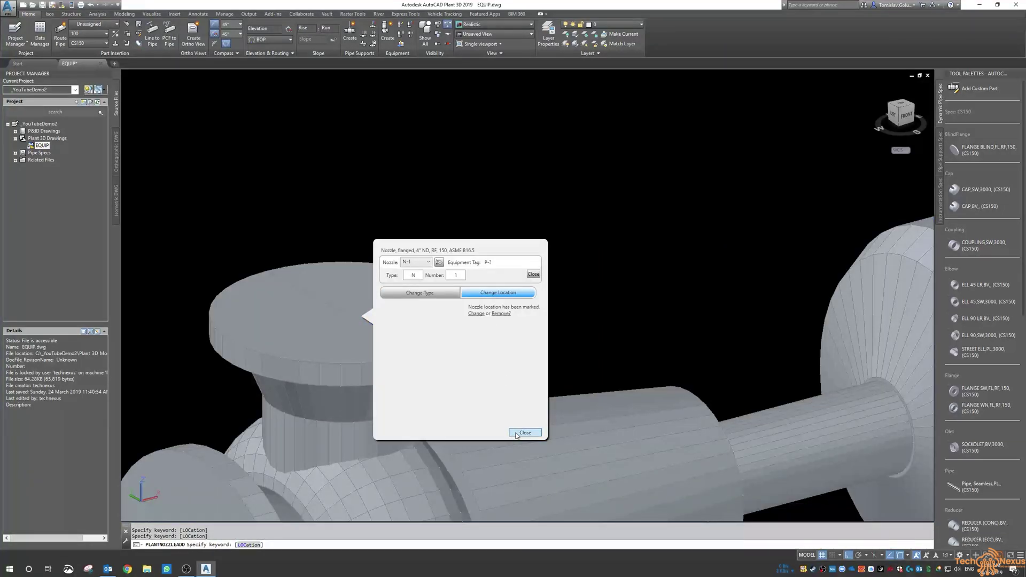
pyautogui.click(524, 433)
pyautogui.scroll(-6, 390, 241)
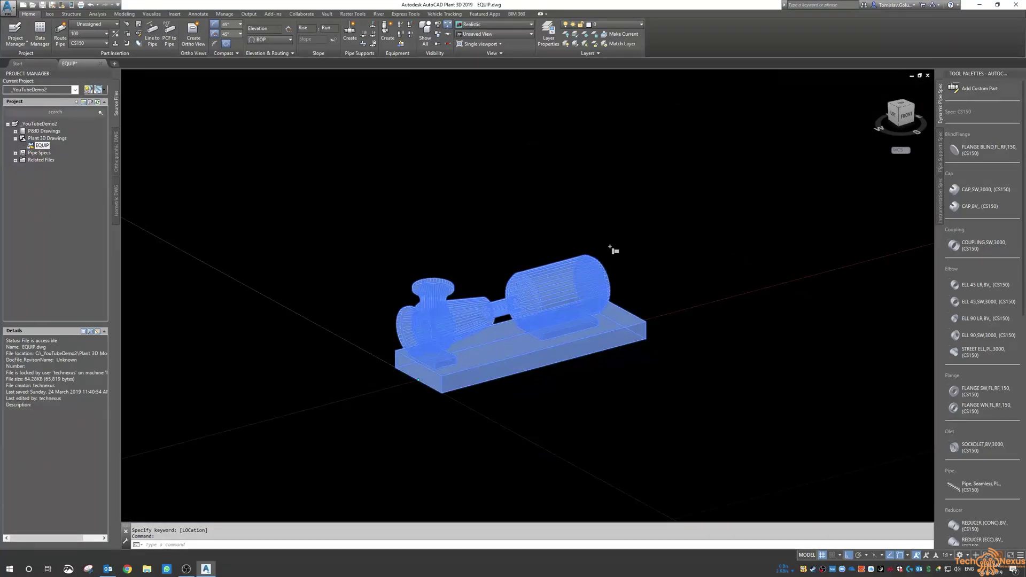
pyautogui.press('Escape')
# Step: Add a second nozzle midway between two opposite rim points on the pump's end flange, directed outward away from the motor
pyautogui.keyDown('shift'); pyautogui.moveTo(534, 272); pyautogui.dragTo(443, 314, button='middle'); pyautogui.keyUp('shift')
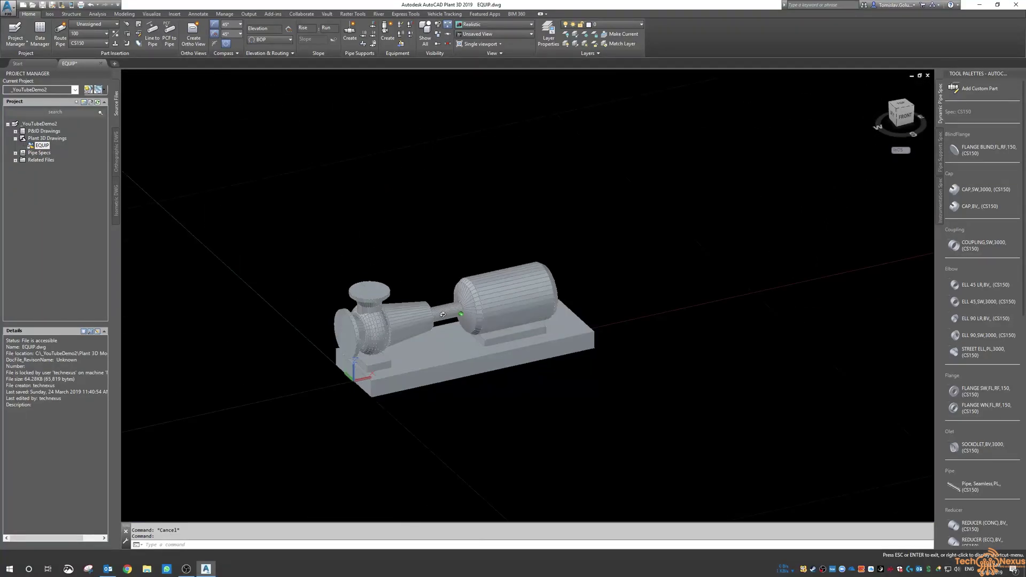
pyautogui.scroll(6, 394, 237)
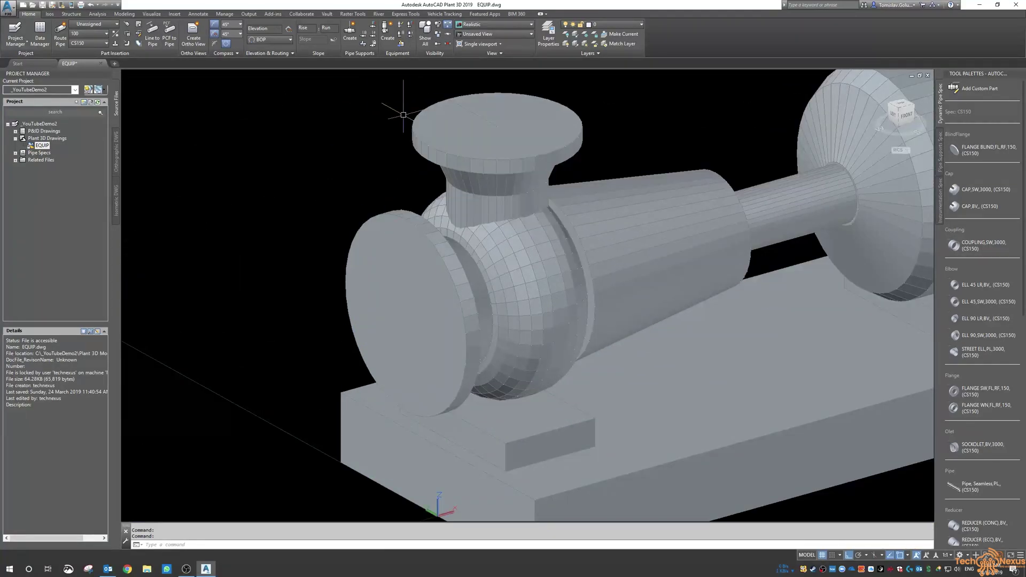
pyautogui.scroll(-8, 664, 133)
pyautogui.rightClick(409, 237)
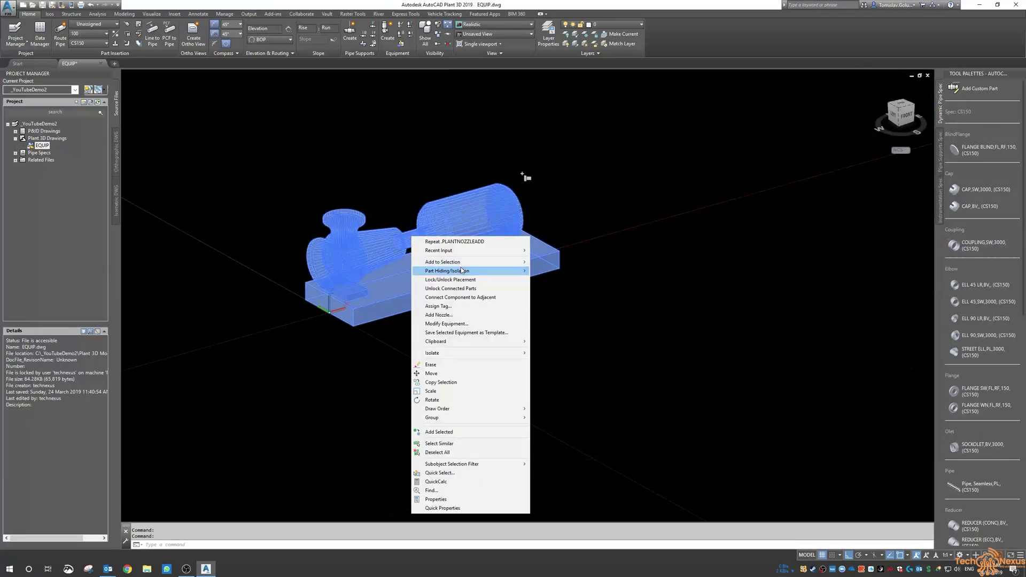
pyautogui.click(470, 315)
pyautogui.scroll(6, 299, 235)
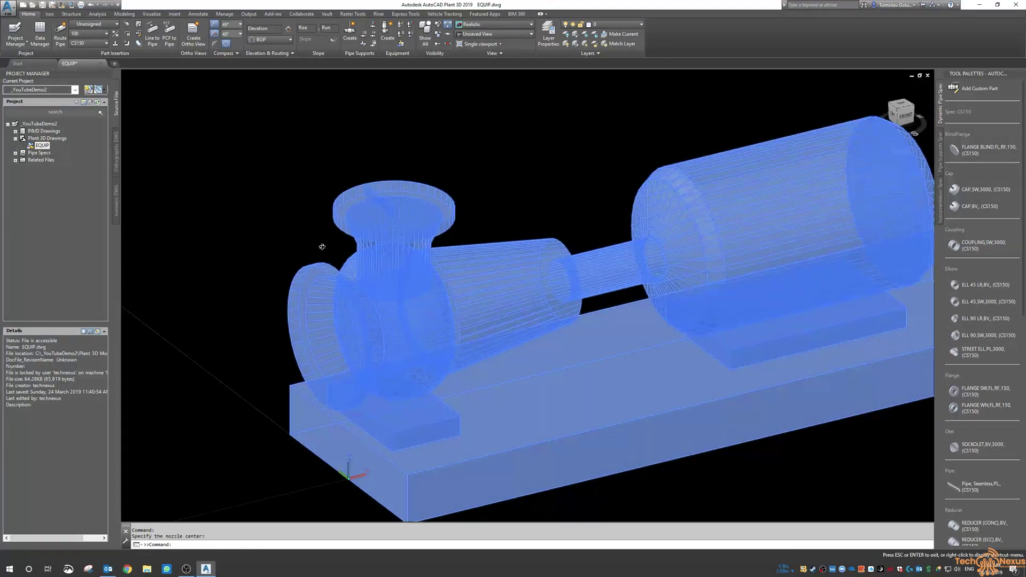
pyautogui.scroll(5, 283, 264)
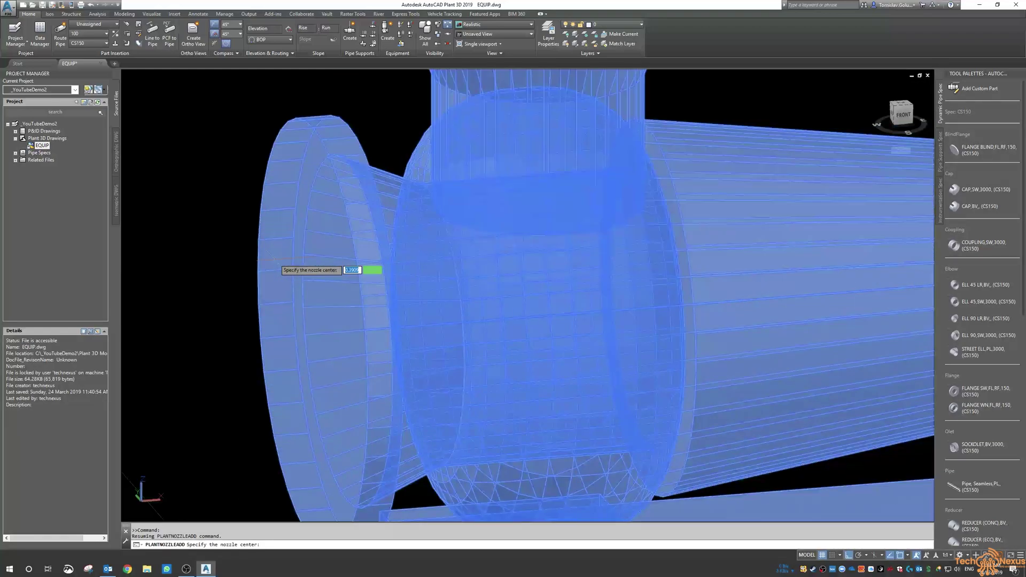
pyautogui.keyDown('shift'); pyautogui.rightClick(208, 219); pyautogui.keyUp('shift')
pyautogui.click(241, 239)
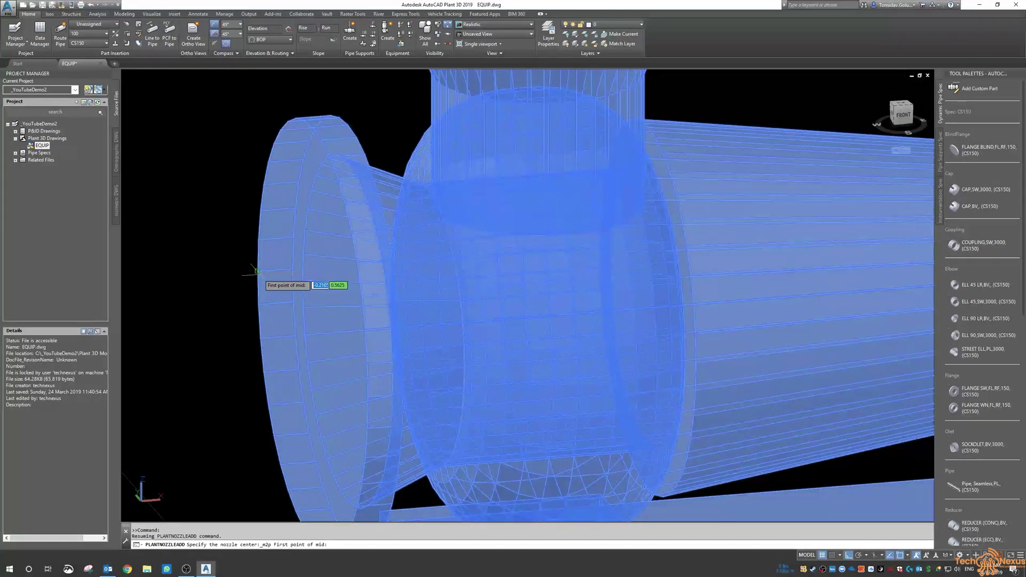
pyautogui.click(251, 273)
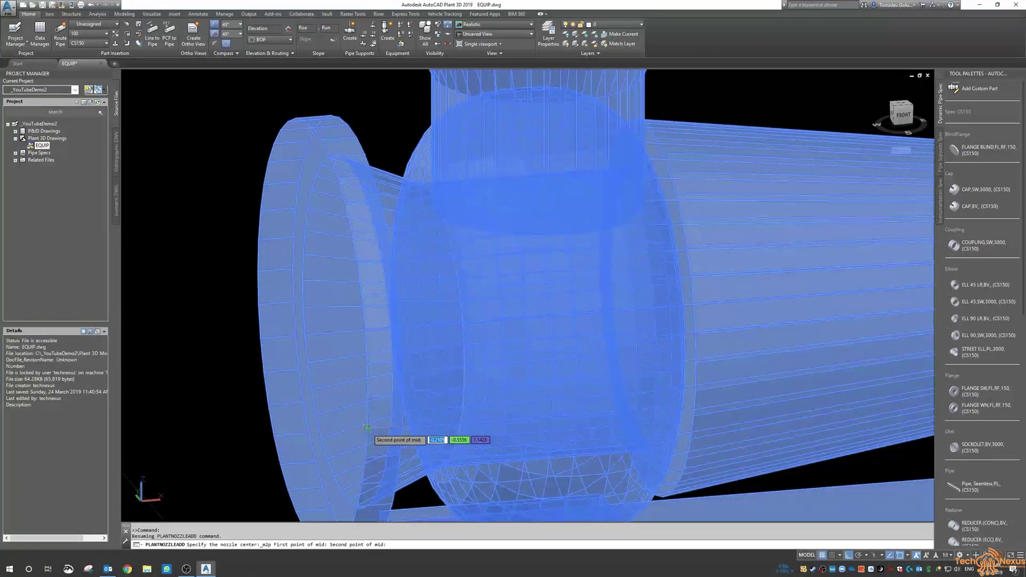
pyautogui.click(348, 430)
pyautogui.scroll(-5, 311, 331)
pyautogui.click(219, 347)
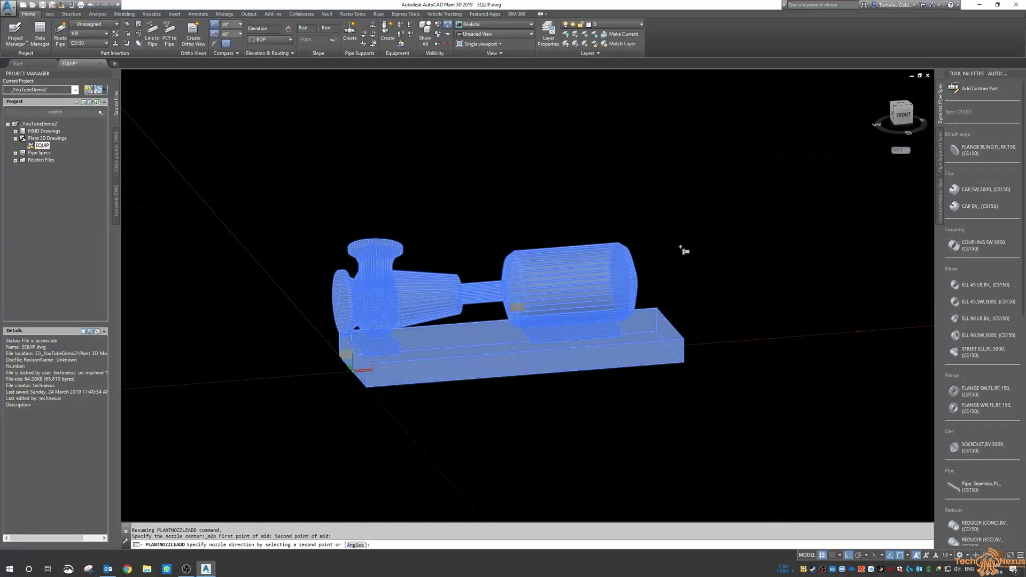
# Step: Make nozzle N-2 a flanged 4" ND, RF, 150, ASME B16.5 type with inch units and pressure class 150
pyautogui.click(186, 284)
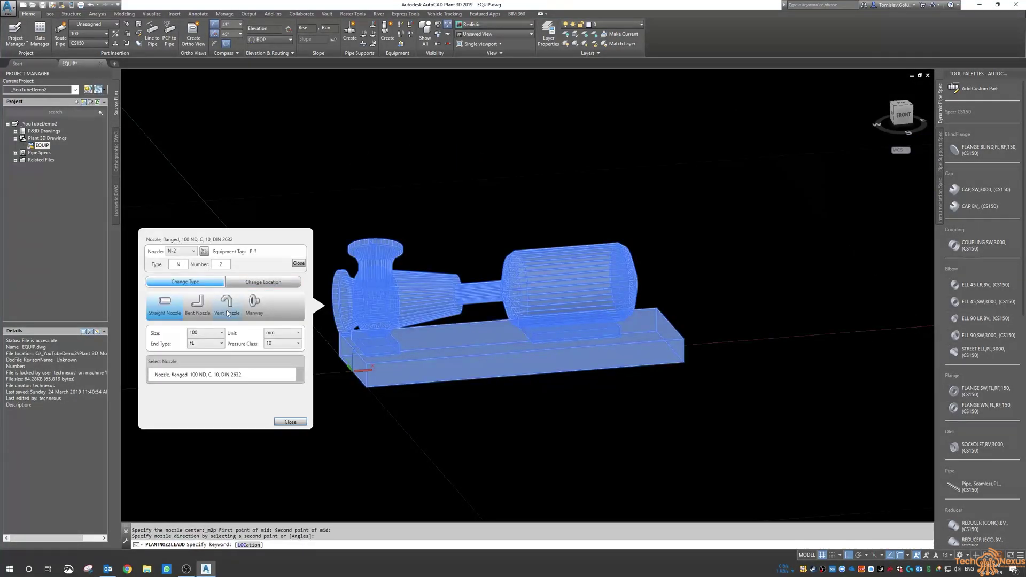
pyautogui.click(274, 343)
pyautogui.click(282, 343)
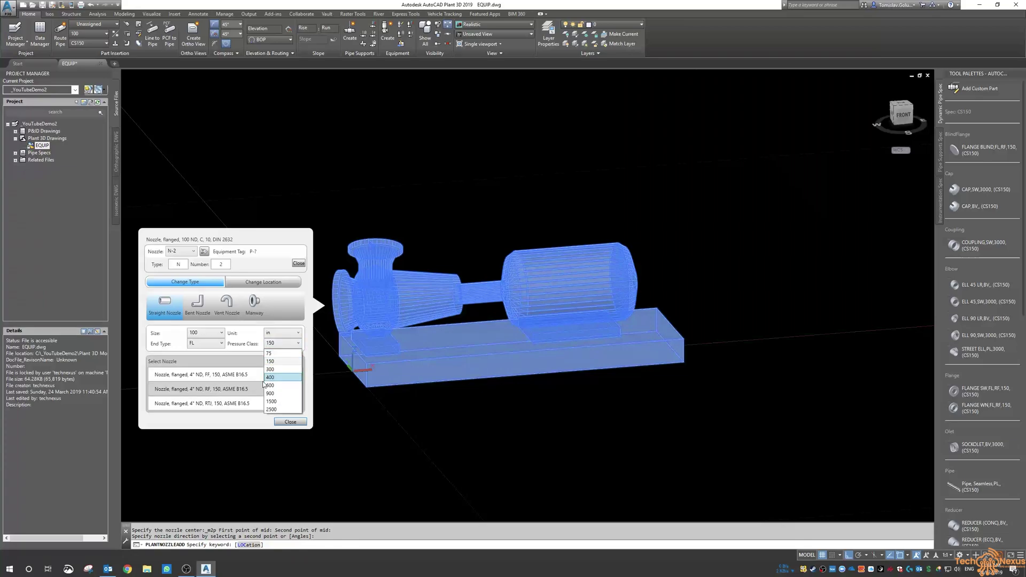
pyautogui.click(278, 359)
pyautogui.click(244, 389)
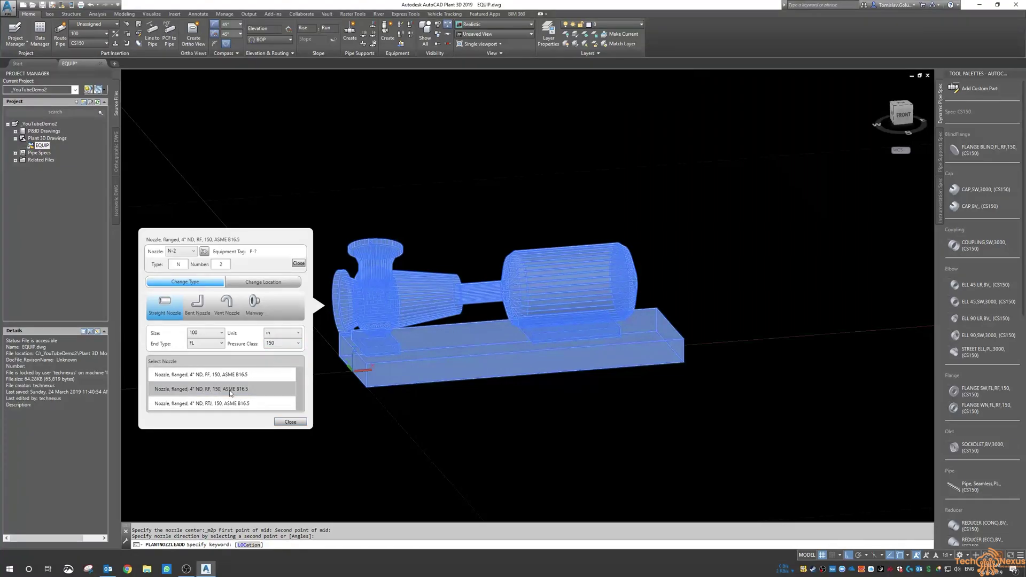
pyautogui.click(291, 421)
pyautogui.press('Escape')
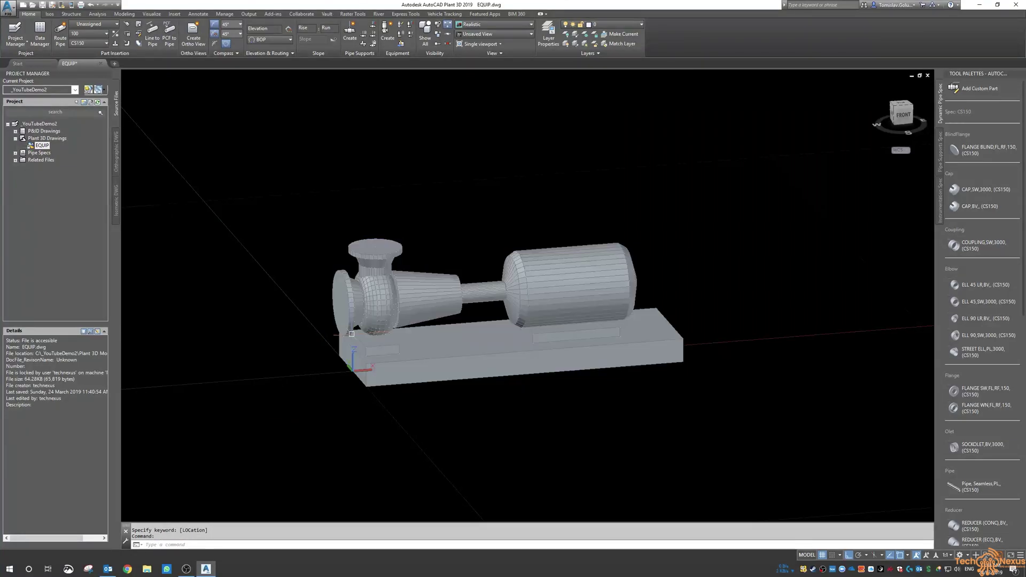
# Step: Examine the pump equipment from several angles and distances
pyautogui.scroll(-6, 416, 370)
pyautogui.keyDown('shift'); pyautogui.moveTo(417, 370); pyautogui.dragTo(435, 348, button='middle'); pyautogui.keyUp('shift')
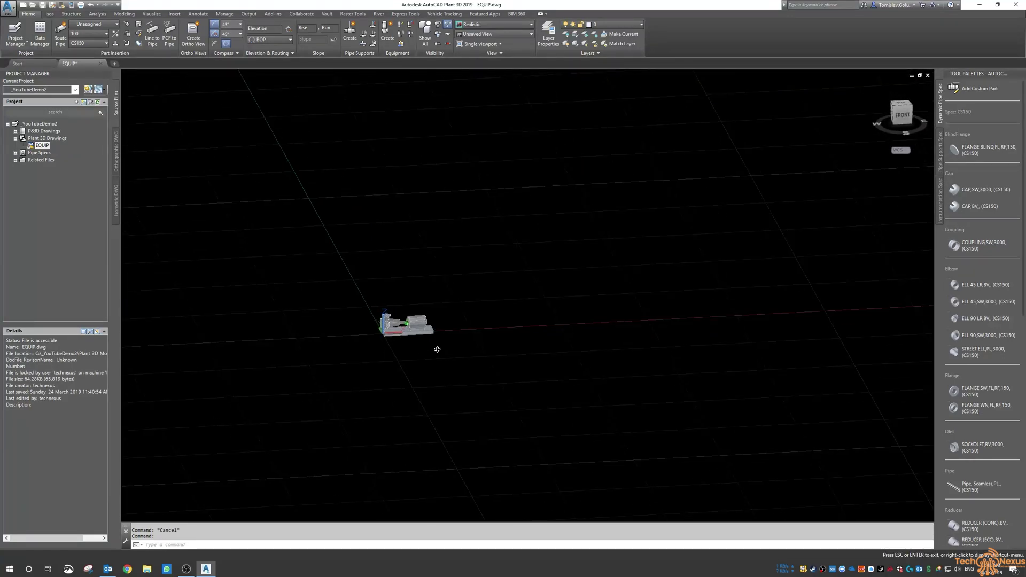
pyautogui.scroll(8, 394, 458)
pyautogui.keyDown('shift'); pyautogui.moveTo(490, 207); pyautogui.dragTo(414, 231, button='middle'); pyautogui.keyUp('shift')
pyautogui.scroll(-5, 415, 230)
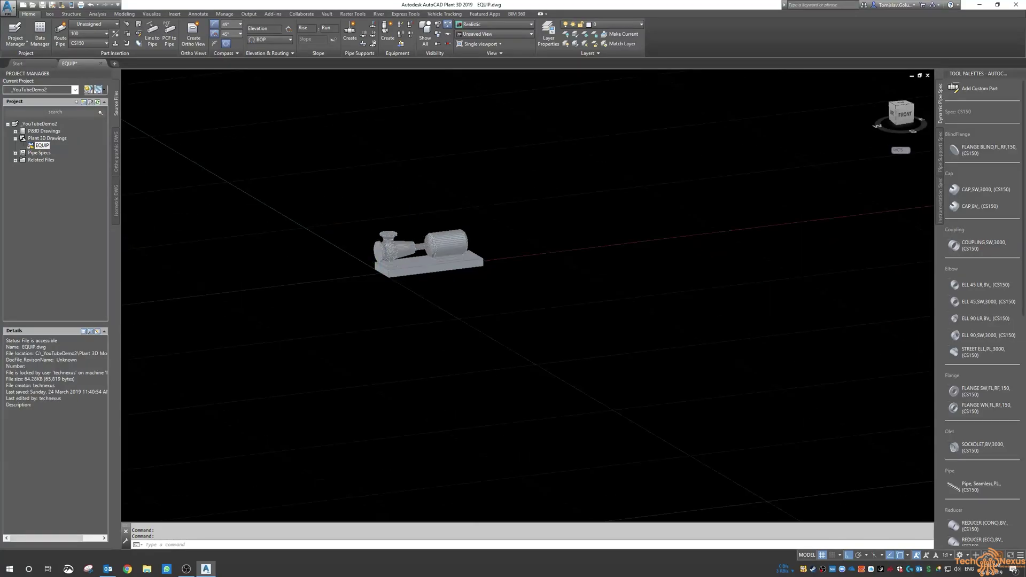
pyautogui.scroll(5, 441, 211)
pyautogui.scroll(-3, 447, 160)
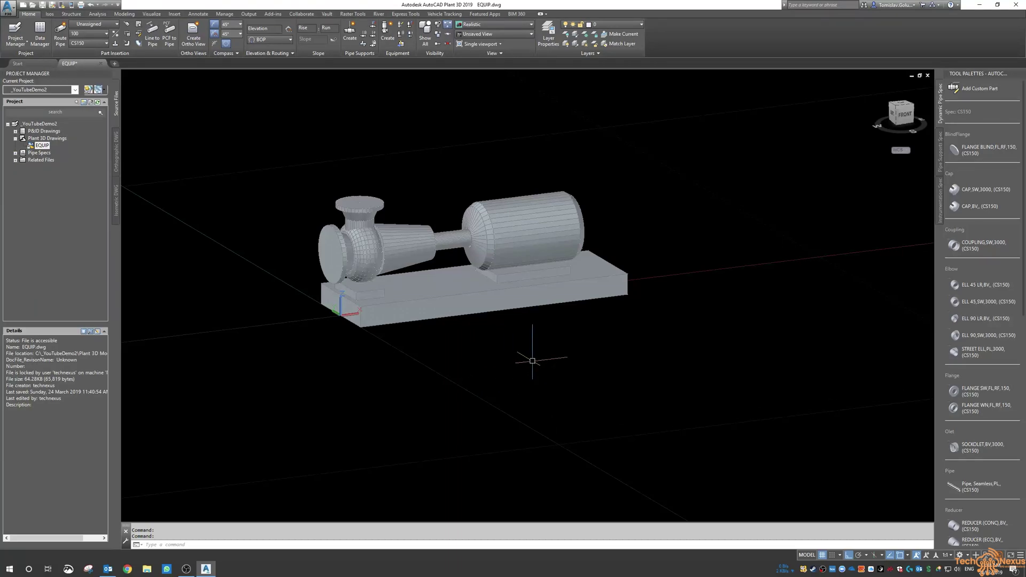
pyautogui.keyDown('shift'); pyautogui.moveTo(528, 360); pyautogui.dragTo(422, 362, button='middle'); pyautogui.keyUp('shift')
pyautogui.scroll(2, 373, 176)
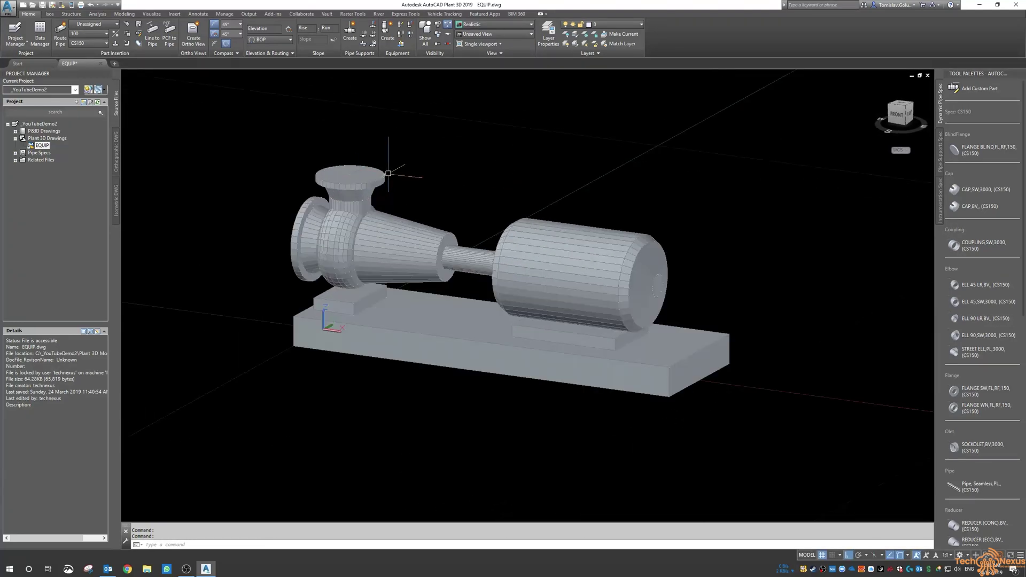
# Step: Create an orthographic drawing named 100 in the project and close the EQUIP model drawing without saving its changes
pyautogui.click(115, 153)
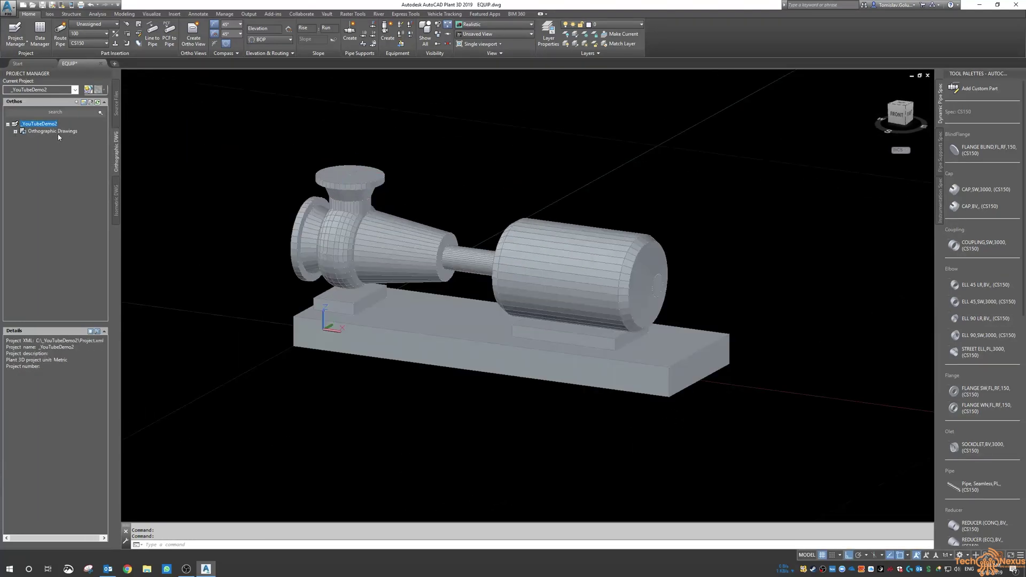
pyautogui.click(53, 131)
pyautogui.rightClick(60, 132)
pyautogui.click(65, 138)
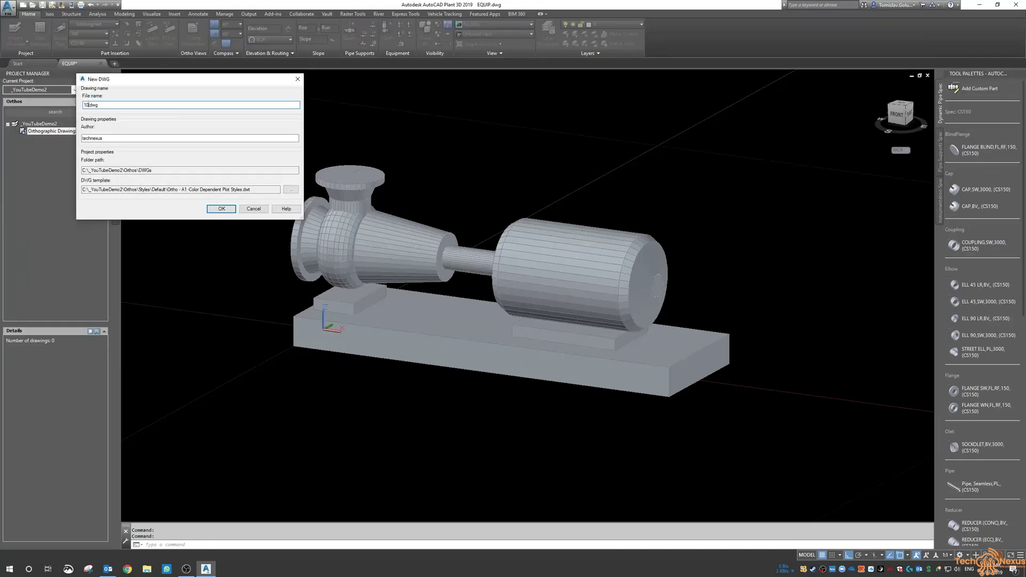
pyautogui.press('Return')
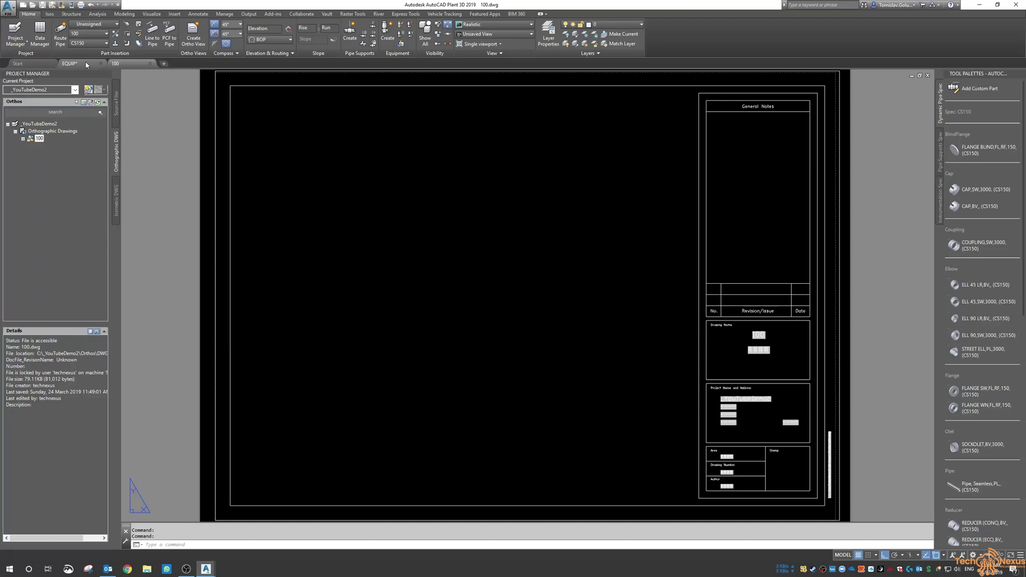
pyautogui.click(91, 64)
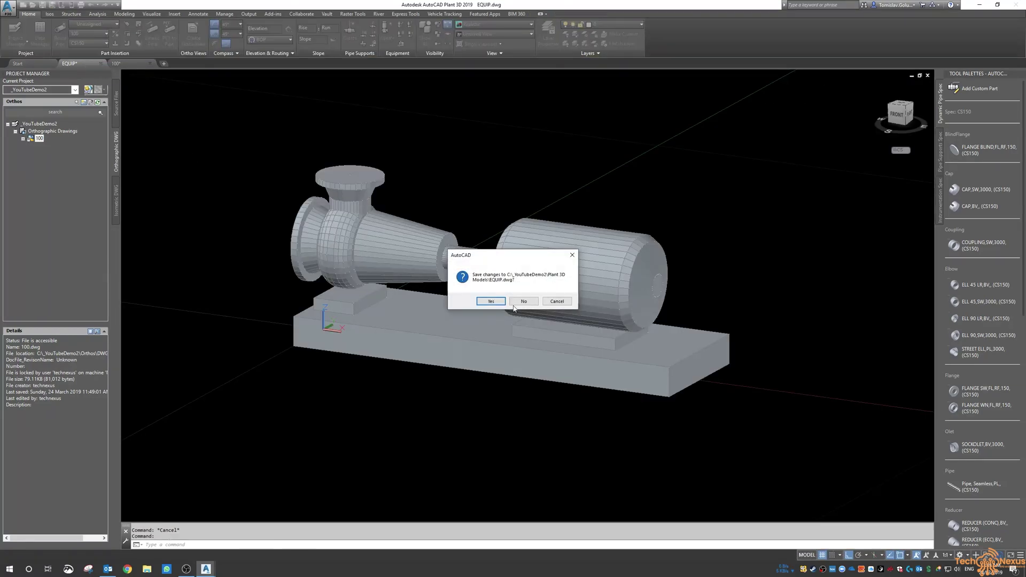
pyautogui.click(523, 304)
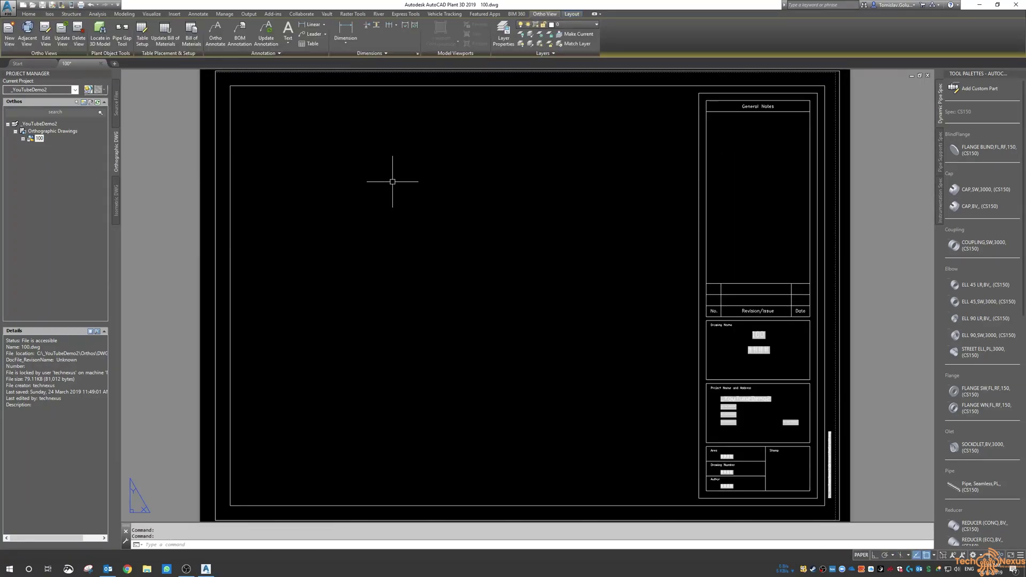
# Step: Create a top orthographic view of the EQUIP reference model and place it in the empty area of drawing 100
pyautogui.click(9, 36)
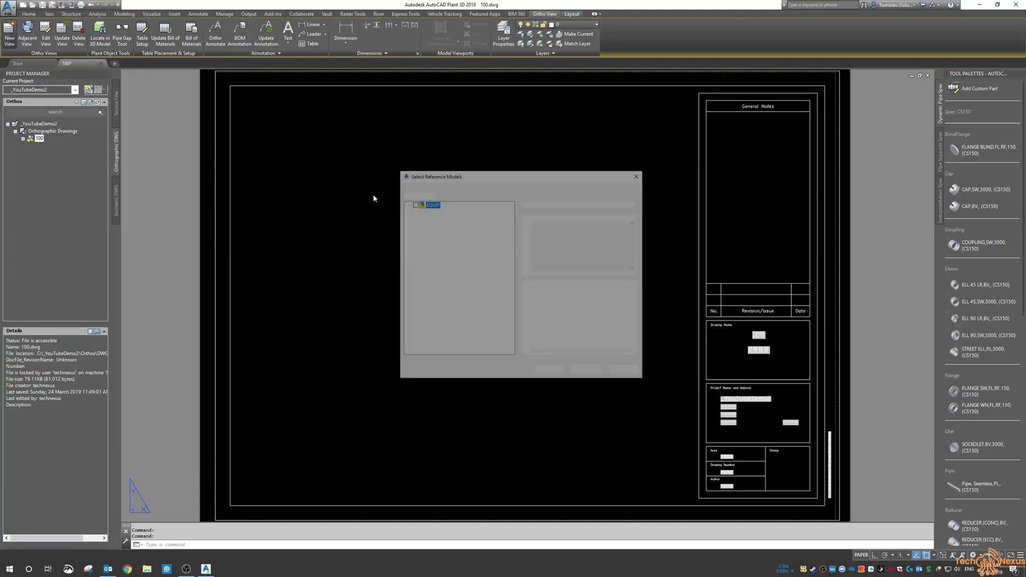
pyautogui.click(556, 370)
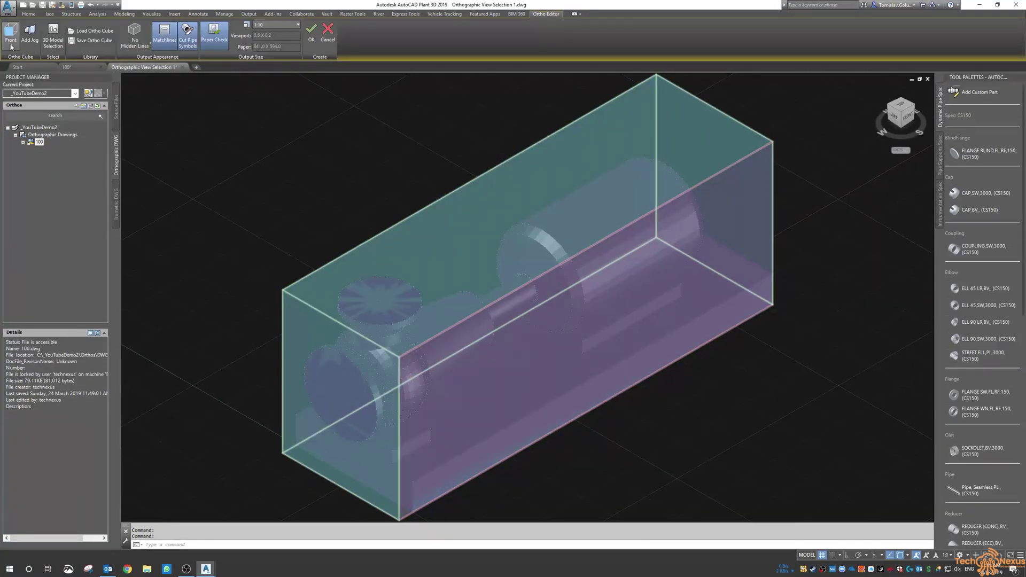
pyautogui.click(11, 43)
pyautogui.click(18, 59)
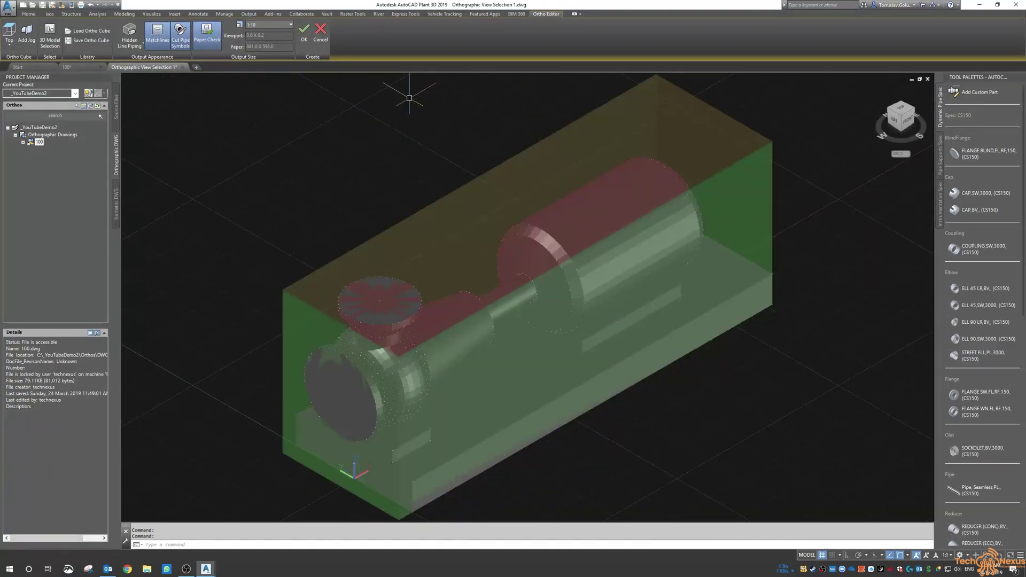
pyautogui.click(303, 33)
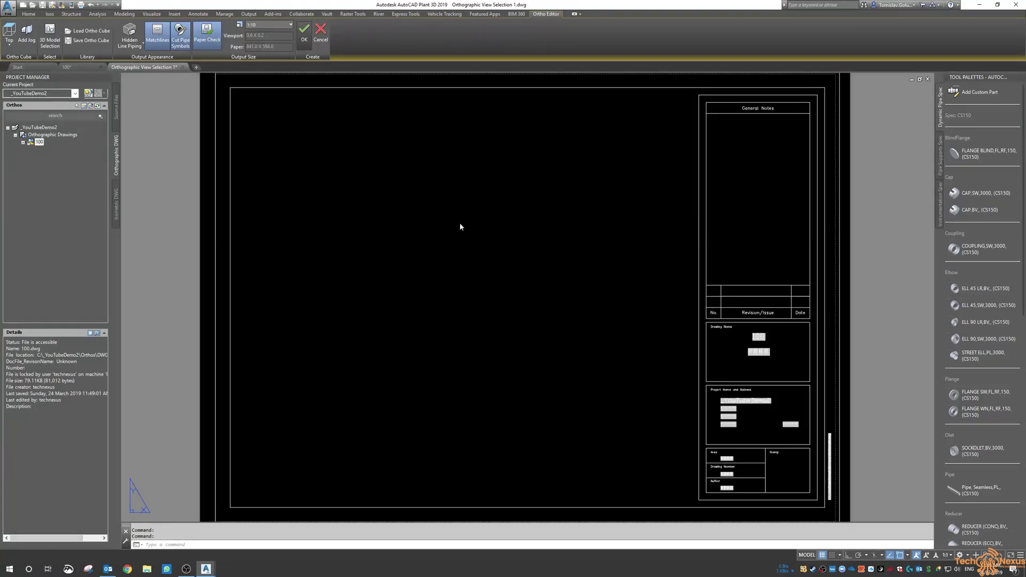
pyautogui.click(364, 250)
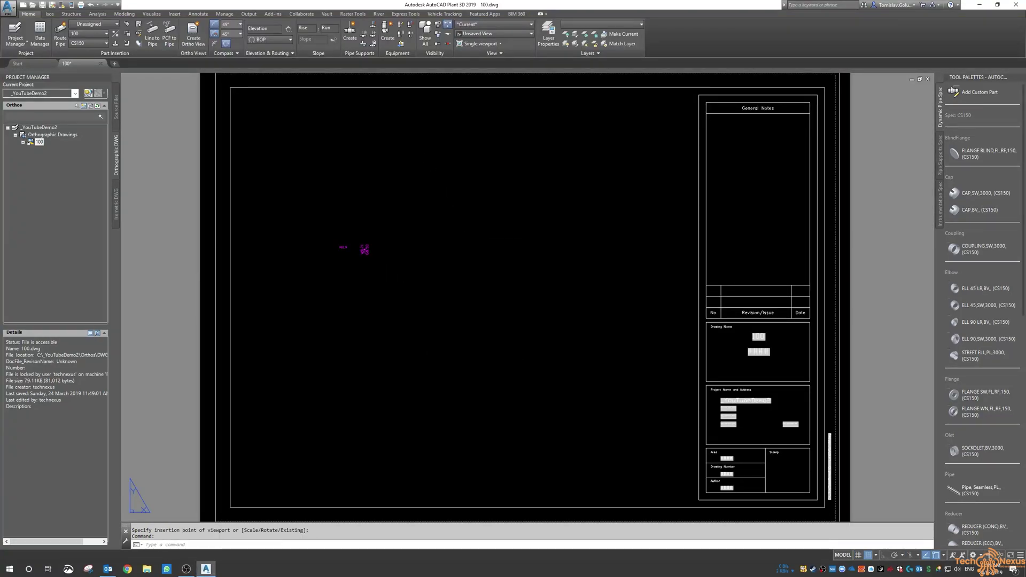
# Step: Open the placed top view's viewport in drawing 100 for orthographic editing
pyautogui.scroll(8, 365, 250)
pyautogui.scroll(-5, 393, 256)
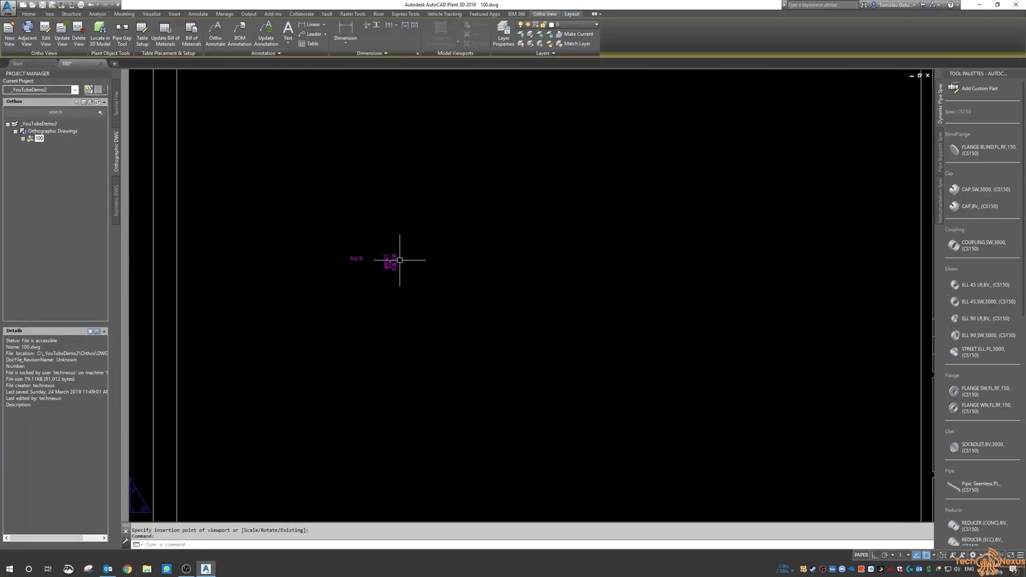
pyautogui.click(45, 37)
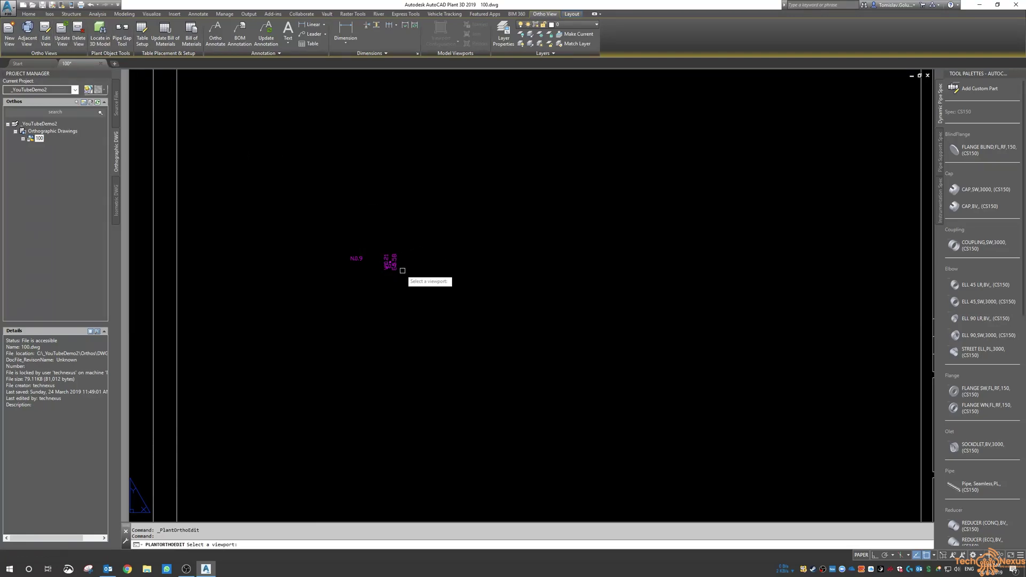
pyautogui.click(386, 261)
pyautogui.scroll(6, 389, 267)
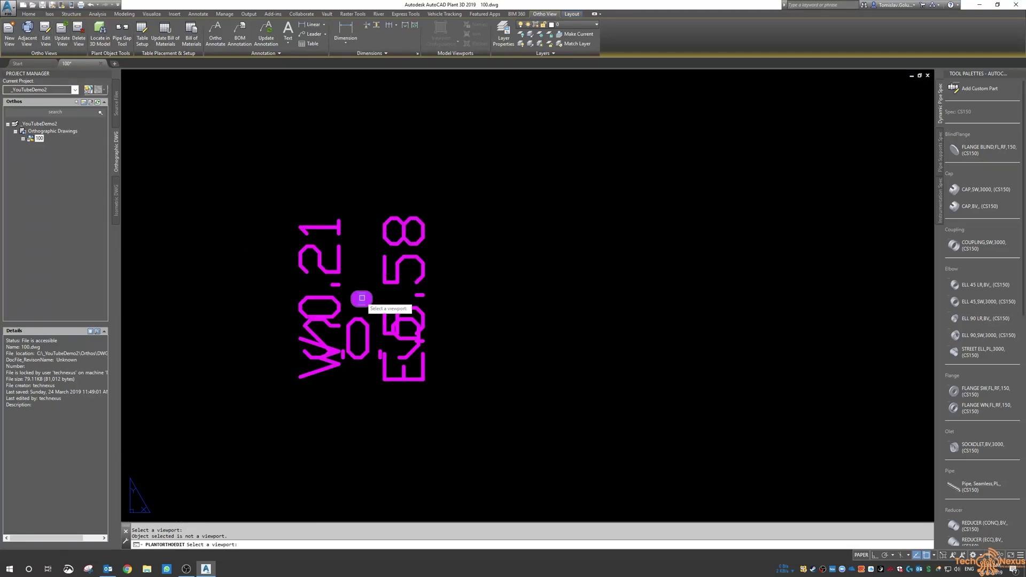
pyautogui.click(453, 244)
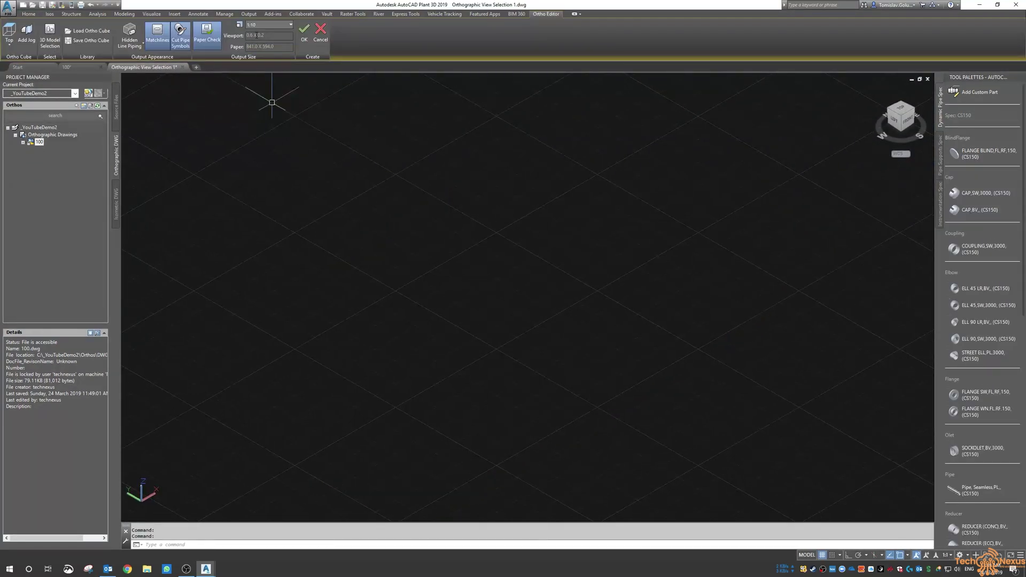
# Step: Set the orthographic view's scale to 1:1 and check it against the paper outline
pyautogui.click(290, 25)
pyautogui.click(284, 35)
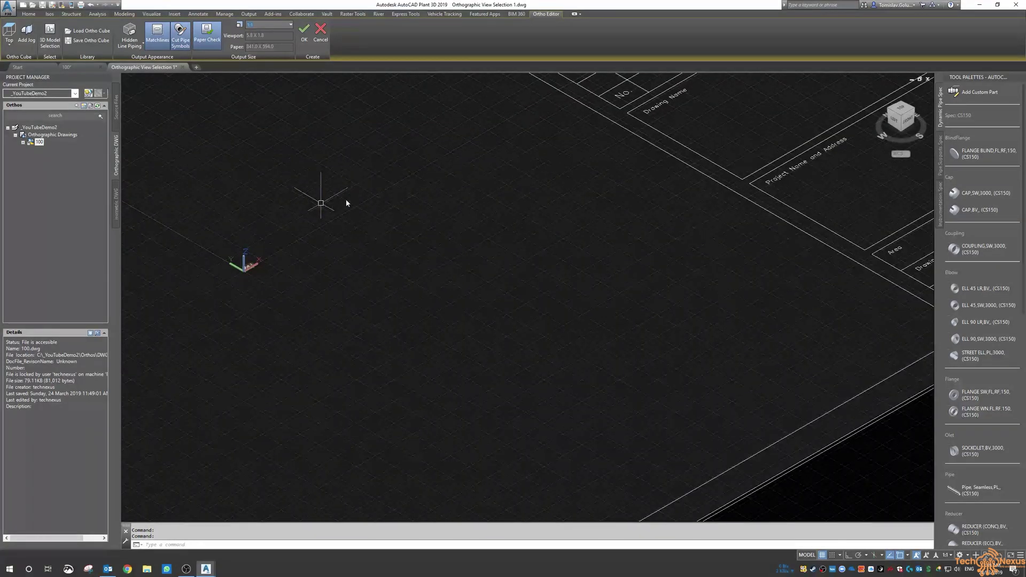
pyautogui.scroll(-3, 347, 203)
pyautogui.scroll(1, 440, 257)
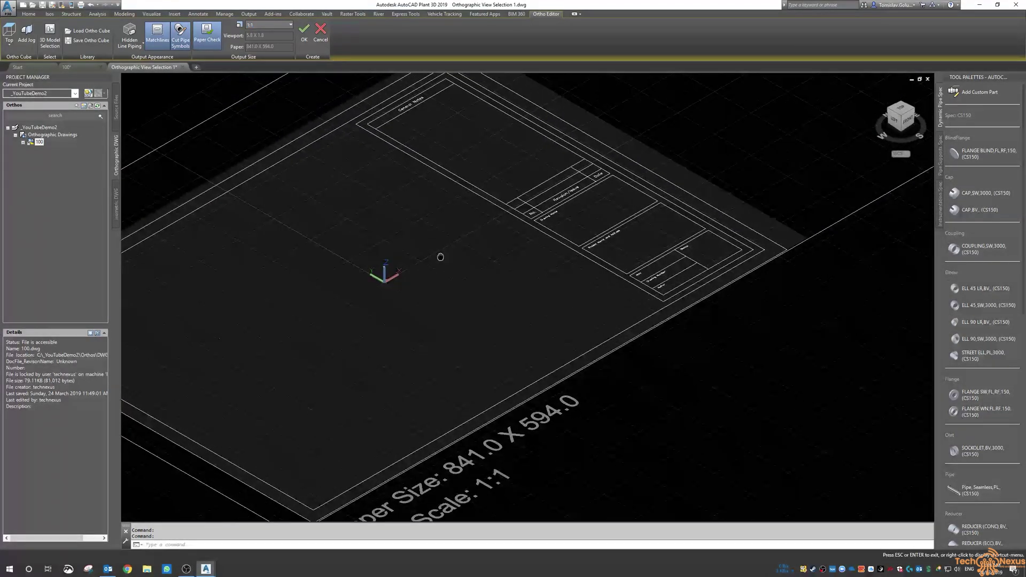
# Step: Set the orthographic view's scale to 2:1 and apply the edit to drawing 100
pyautogui.click(289, 25)
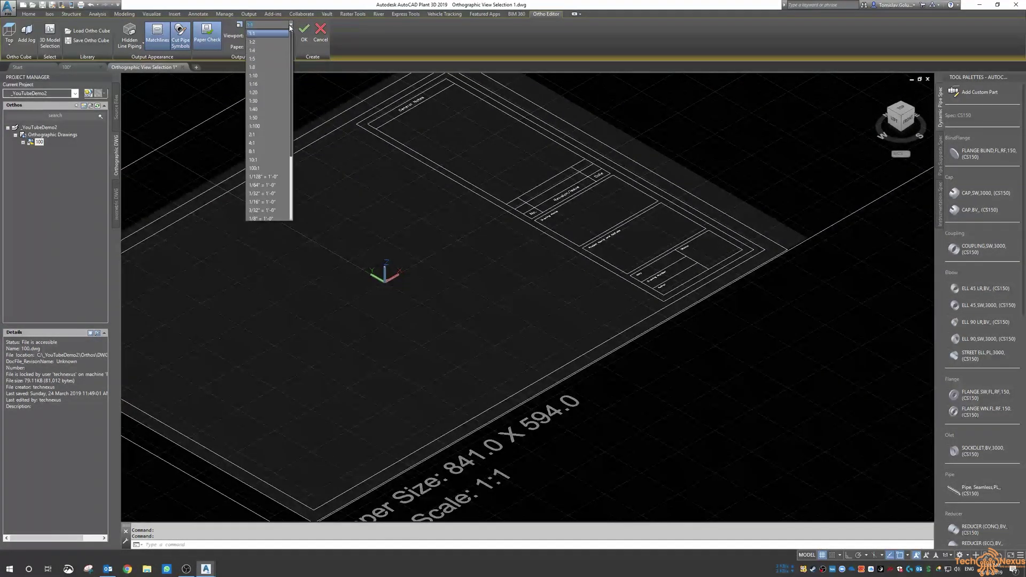
pyautogui.click(268, 135)
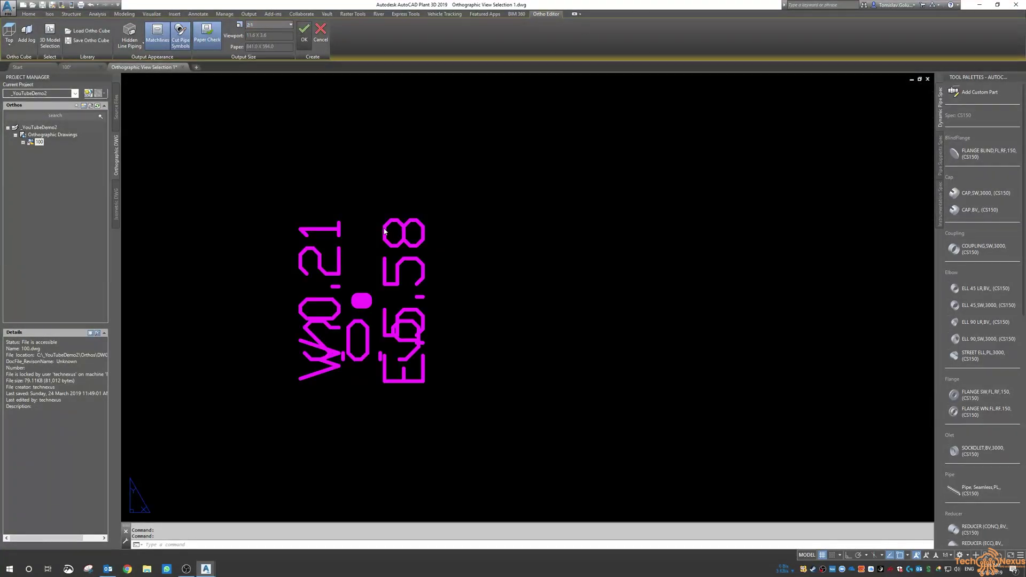
pyautogui.press('Return')
# Step: Turn off the lineweight display in drawing 100 through the LINEWEIGHT settings
pyautogui.scroll(2, 380, 224)
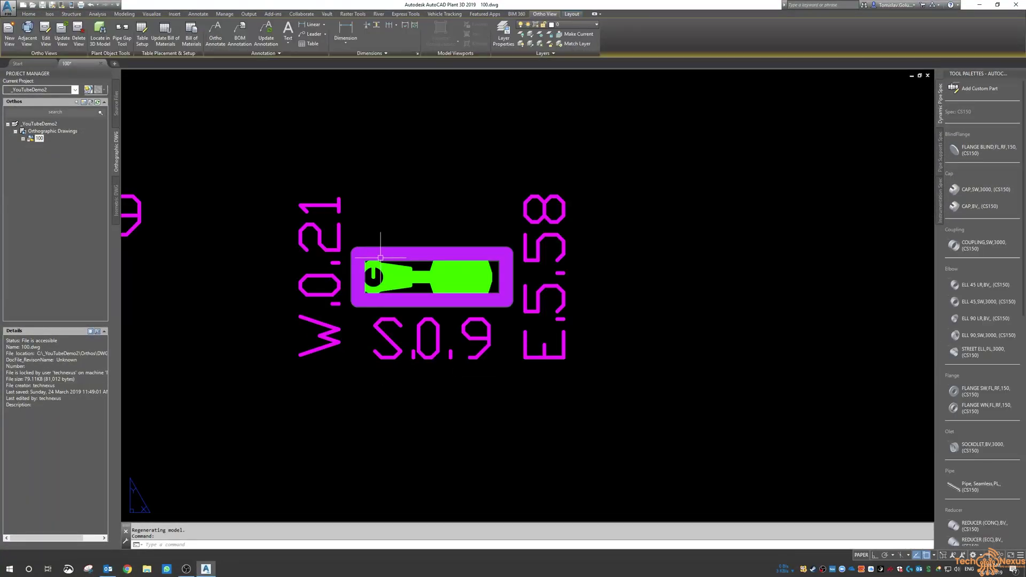
pyautogui.scroll(2, 379, 225)
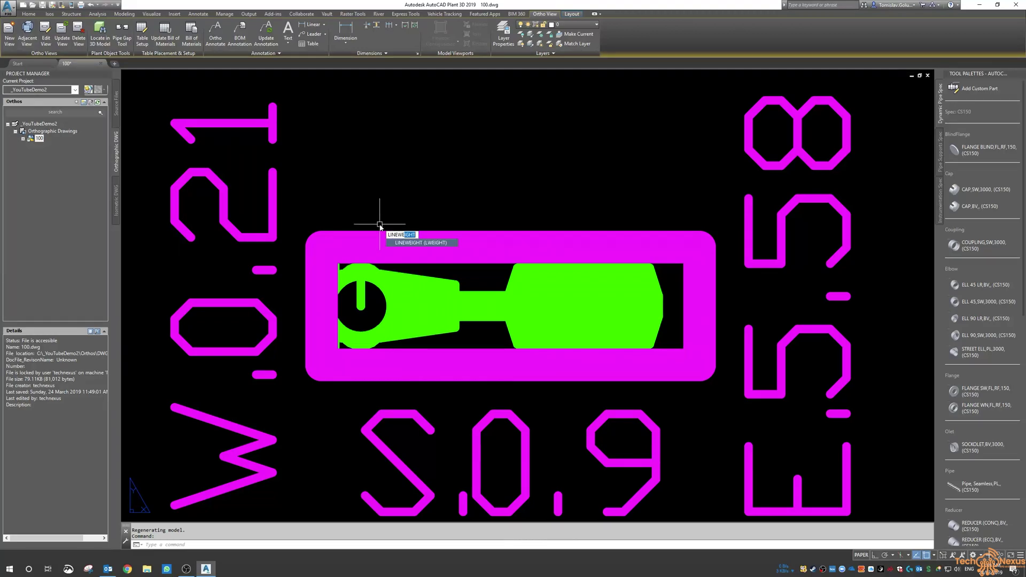
pyautogui.write('LINEWE')
pyautogui.press('Return')
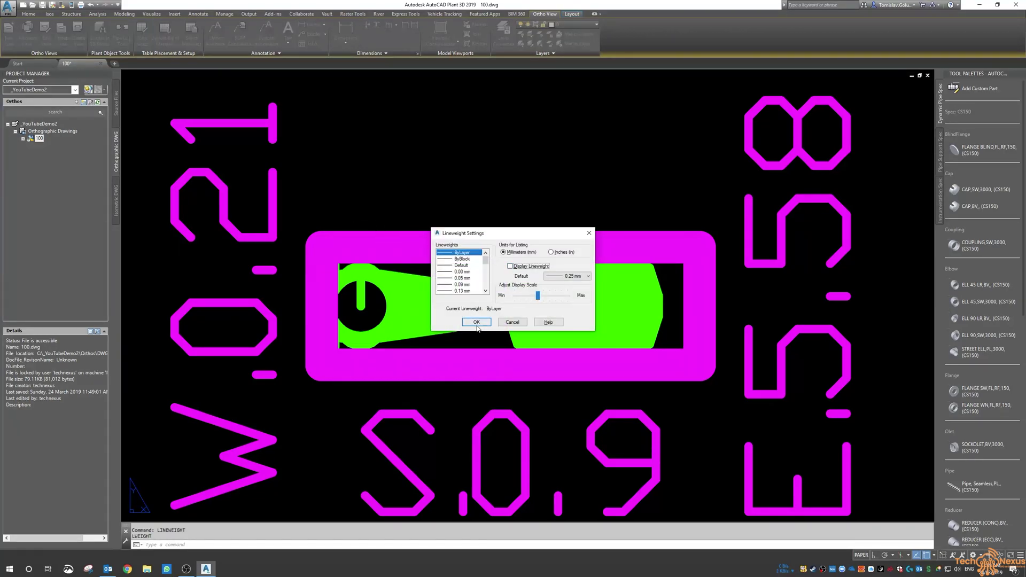
pyautogui.click(476, 322)
# Step: Examine the pump's top view in drawing 100 up close and its size relative to the whole sheet
pyautogui.scroll(2, 386, 334)
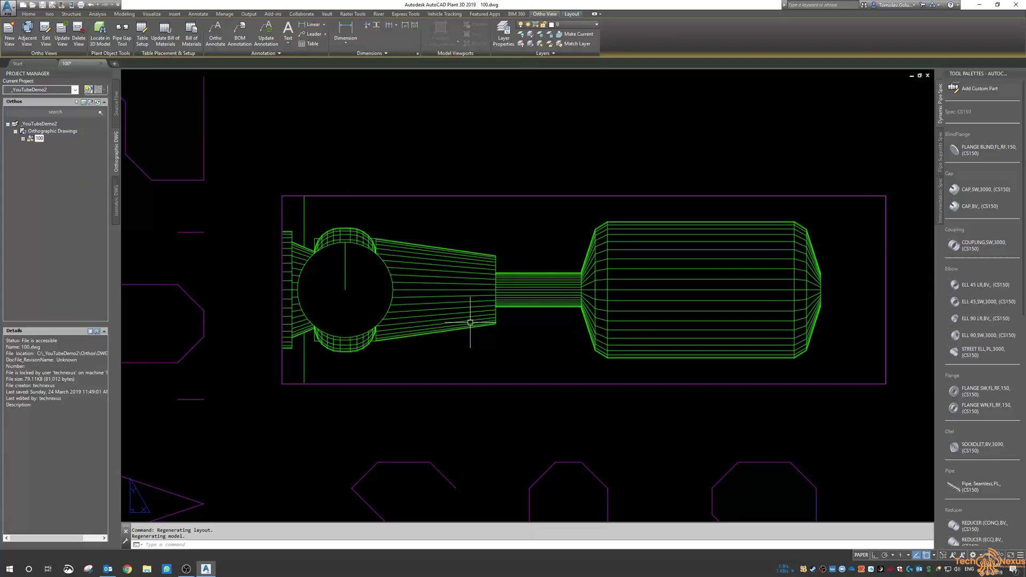
pyautogui.scroll(-2, 383, 298)
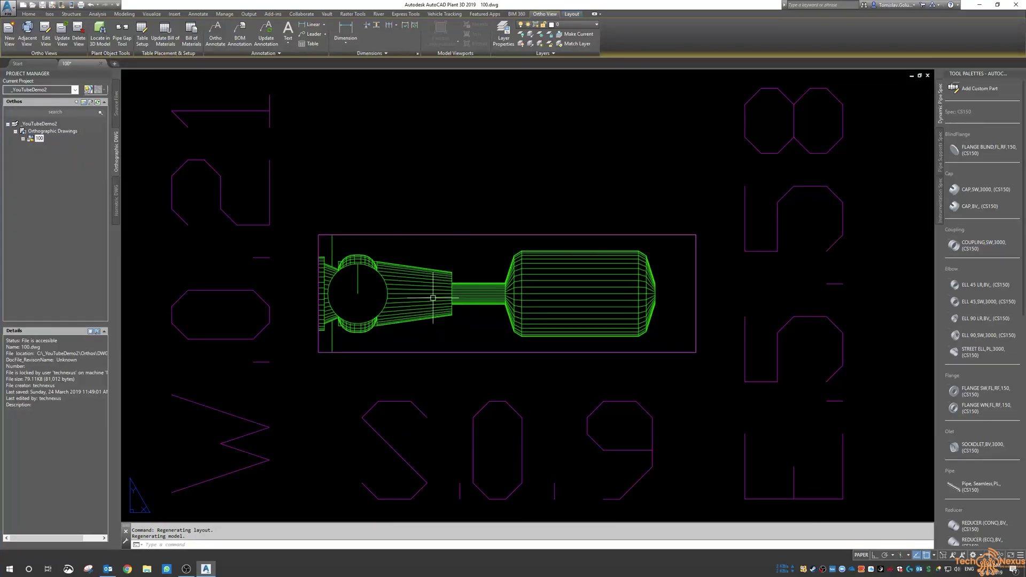
pyautogui.scroll(2, 433, 297)
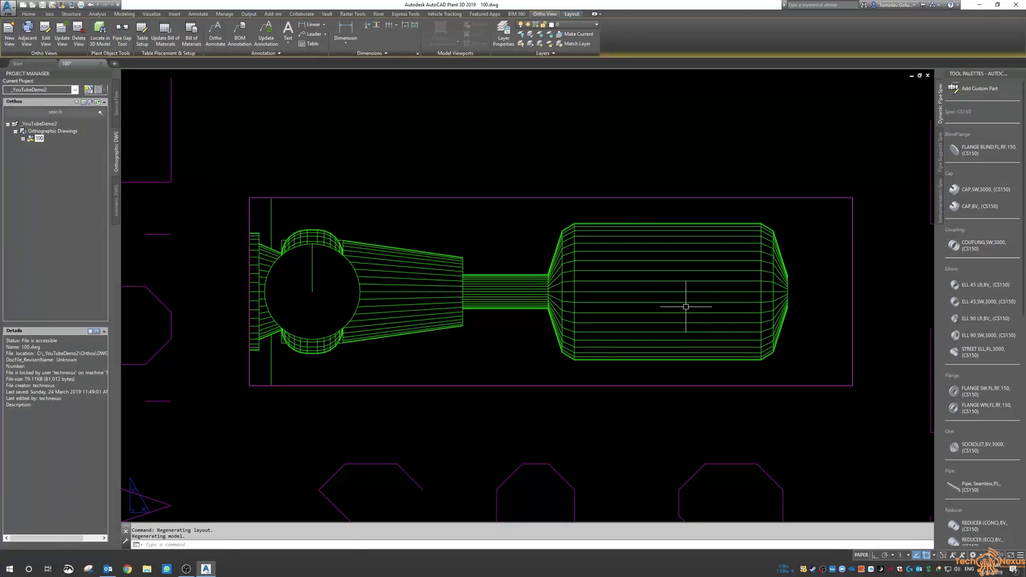
pyautogui.scroll(-4, 503, 298)
pyautogui.scroll(2, 503, 298)
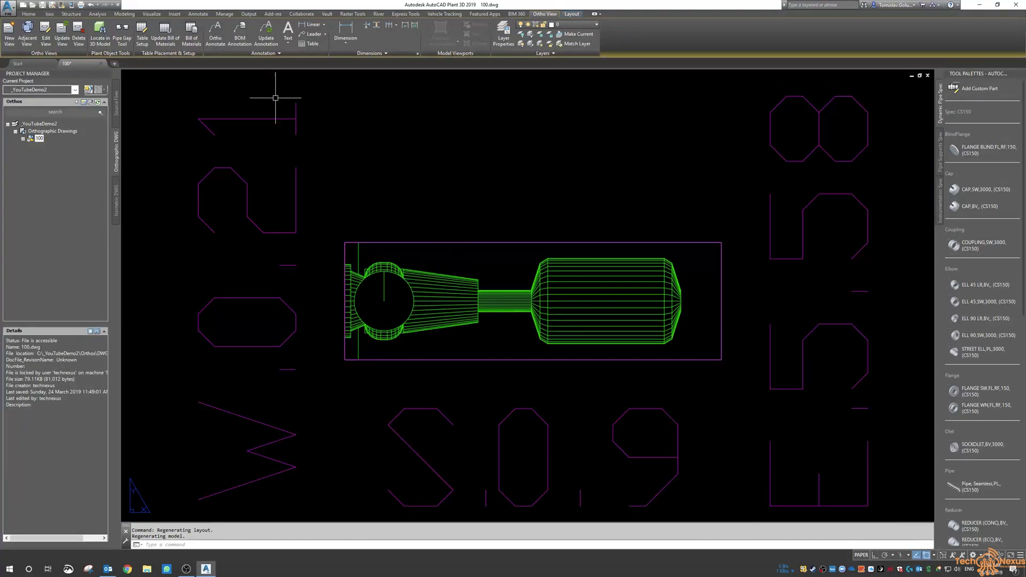
pyautogui.middleClick(419, 224)
pyautogui.middleClick(419, 225)
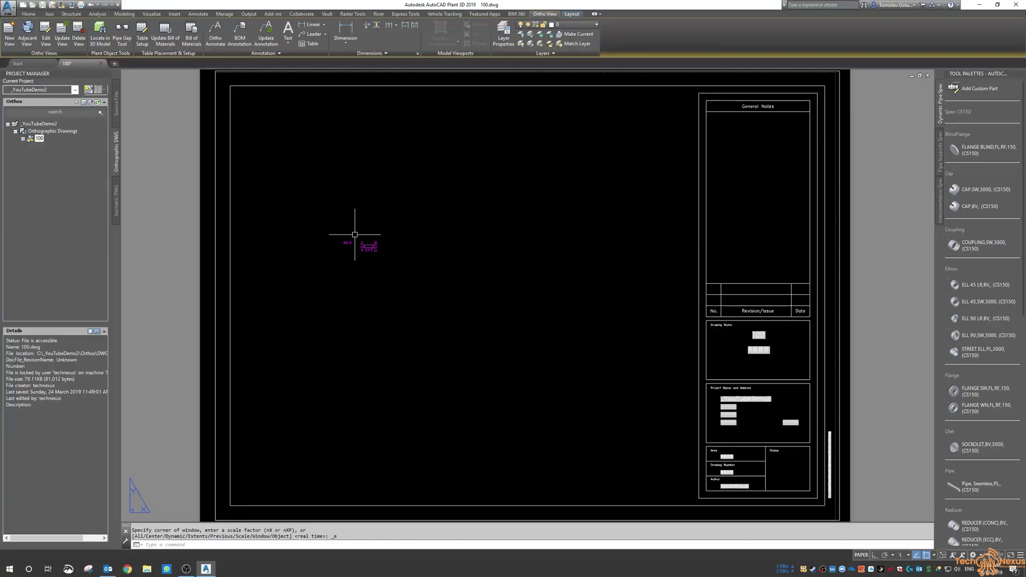
pyautogui.scroll(5, 413, 269)
pyautogui.scroll(1, 412, 269)
pyautogui.moveTo(412, 269); pyautogui.dragTo(522, 212, button='middle')
pyautogui.scroll(1, 522, 212)
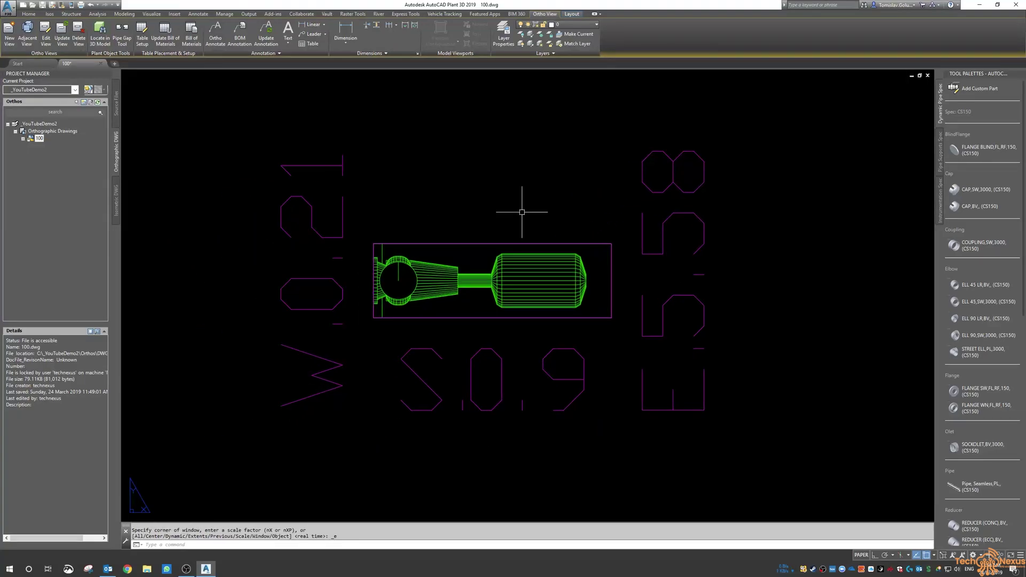